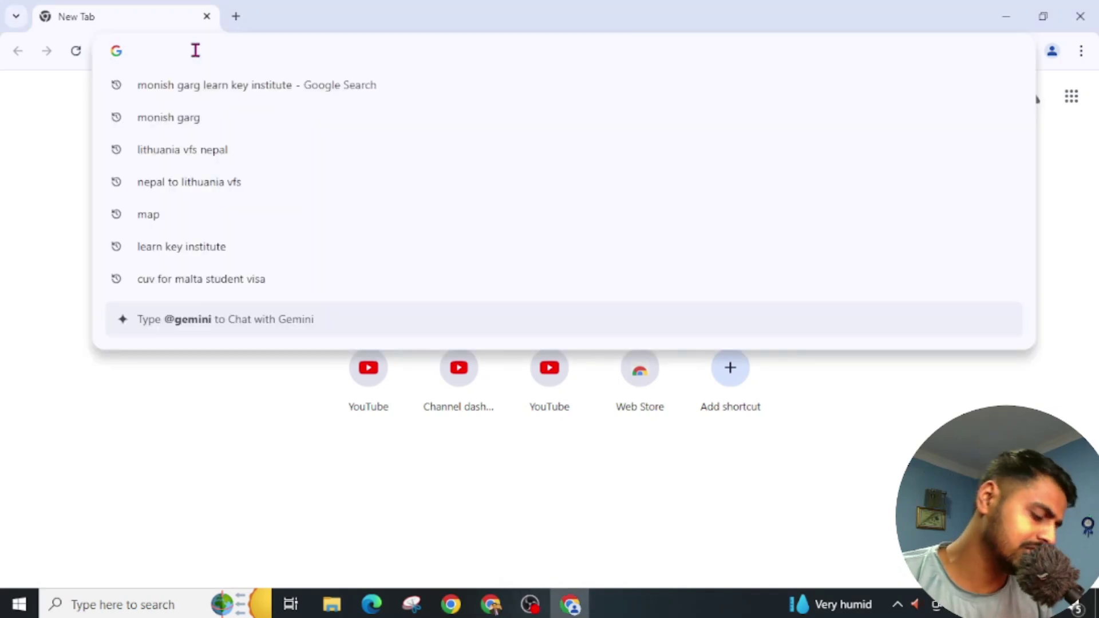
Search Google for 'privacy policy generator' and look over the generator sites in the results
type("priva")
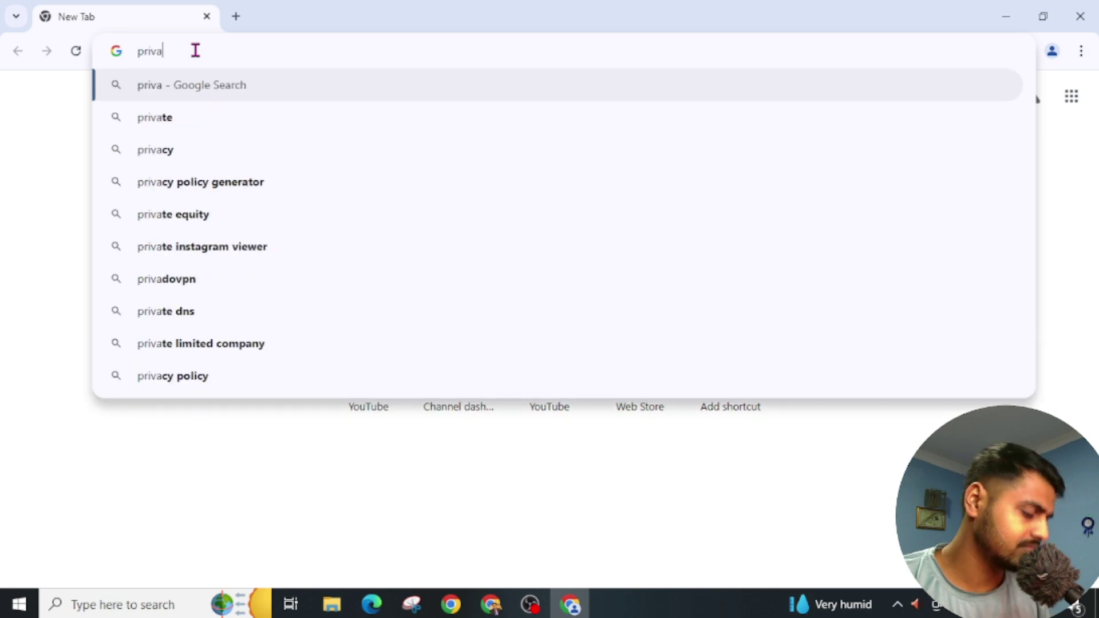
type("cy")
key("Down")
key("Return")
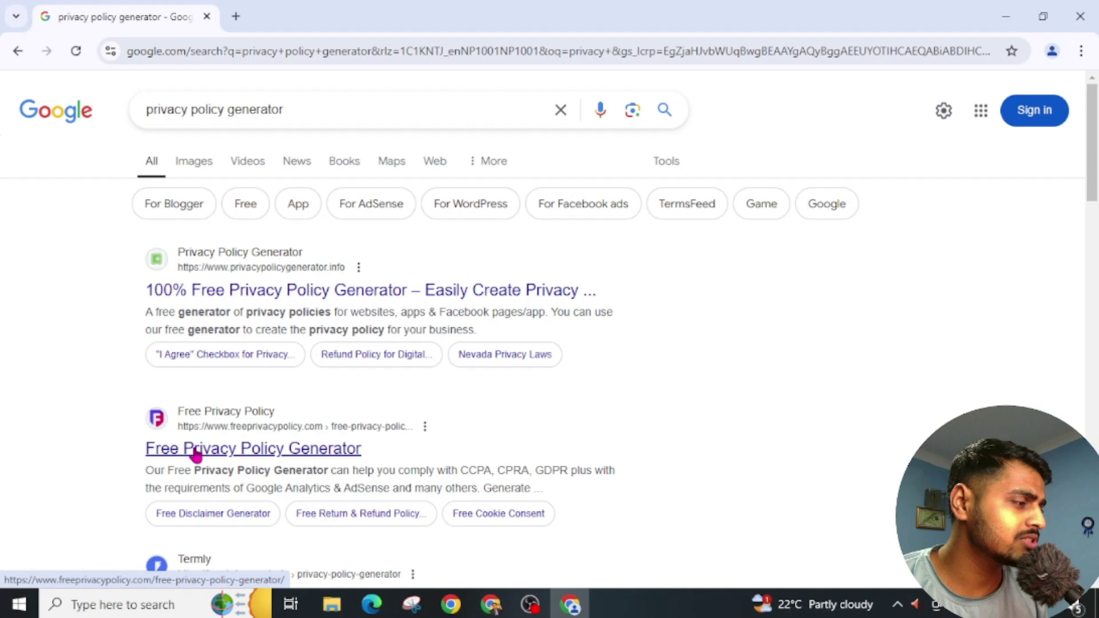
scroll(195, 454, "down", 3)
scroll(196, 454, "down", 2)
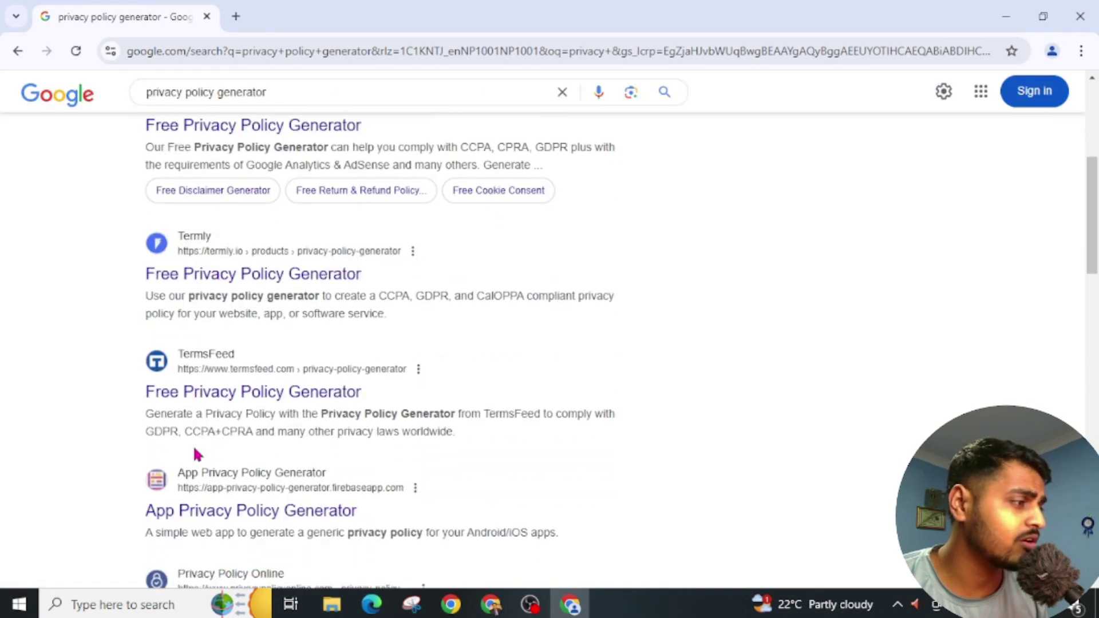
scroll(195, 454, "down", 5)
scroll(195, 454, "down", 7)
scroll(195, 454, "down", 5)
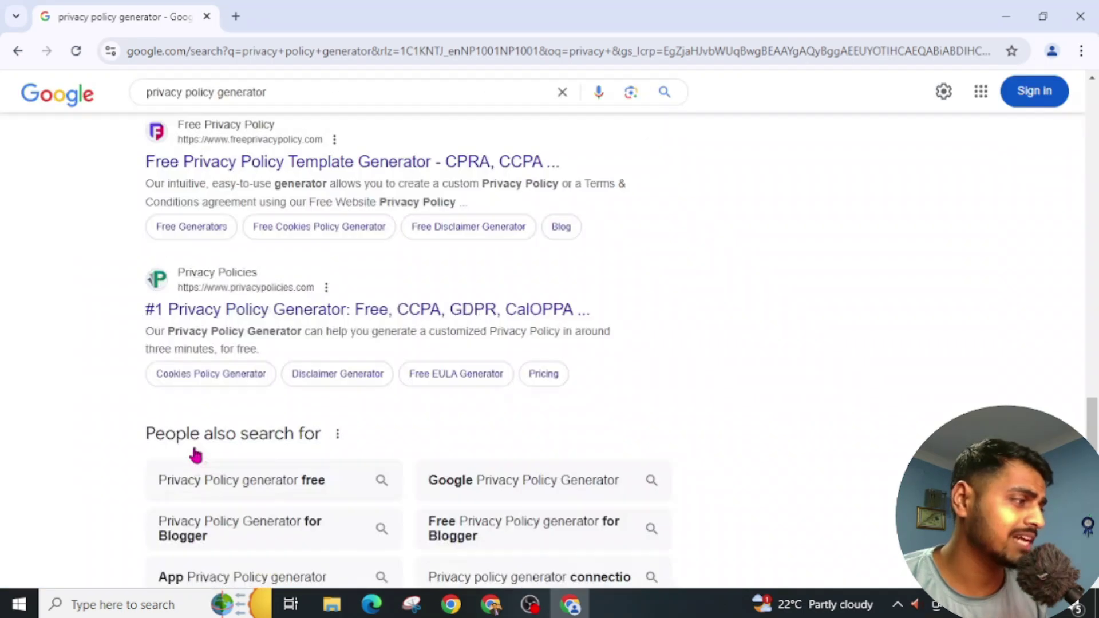
scroll(196, 454, "up", 9)
scroll(195, 454, "up", 15)
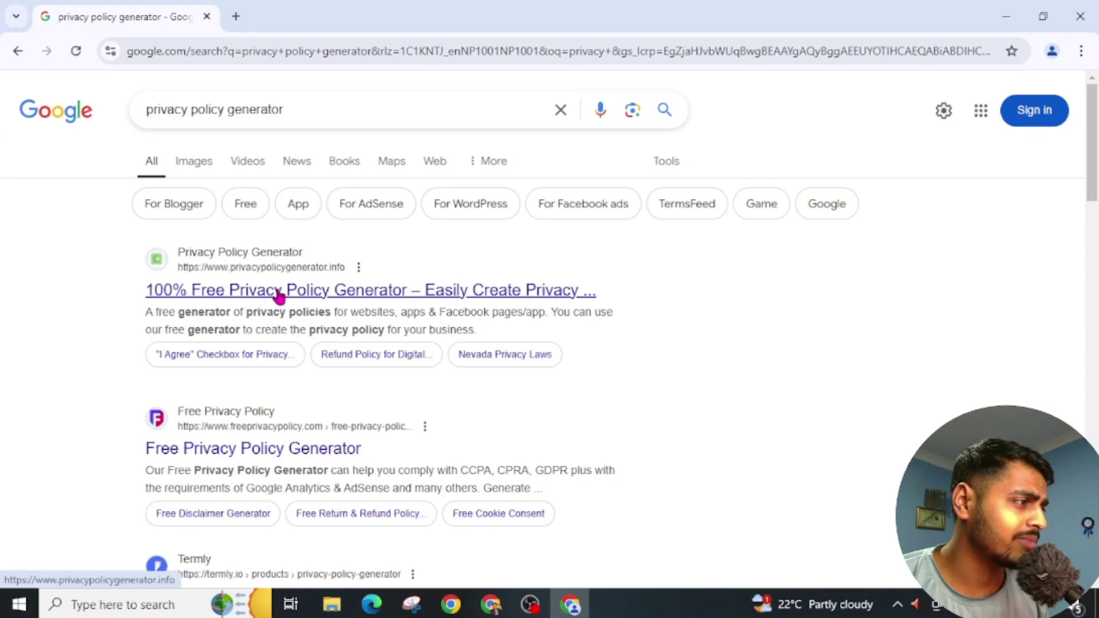
Open privacypolicygenerator.info and continue with a Website privacy policy into the TermsFeed wizard
left_click(279, 296)
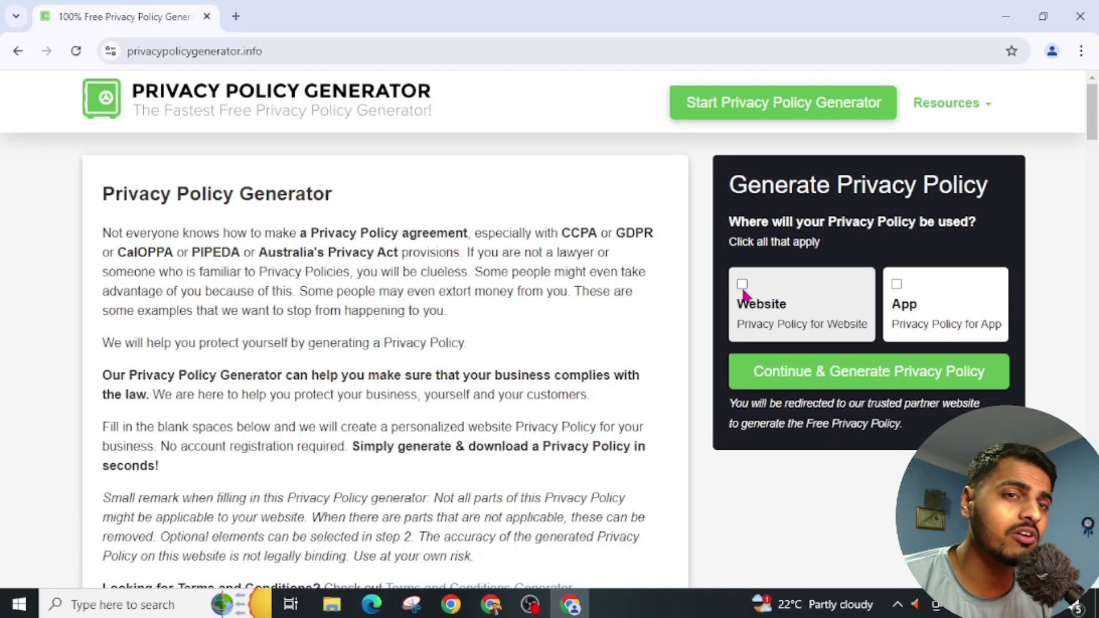
left_click(789, 378)
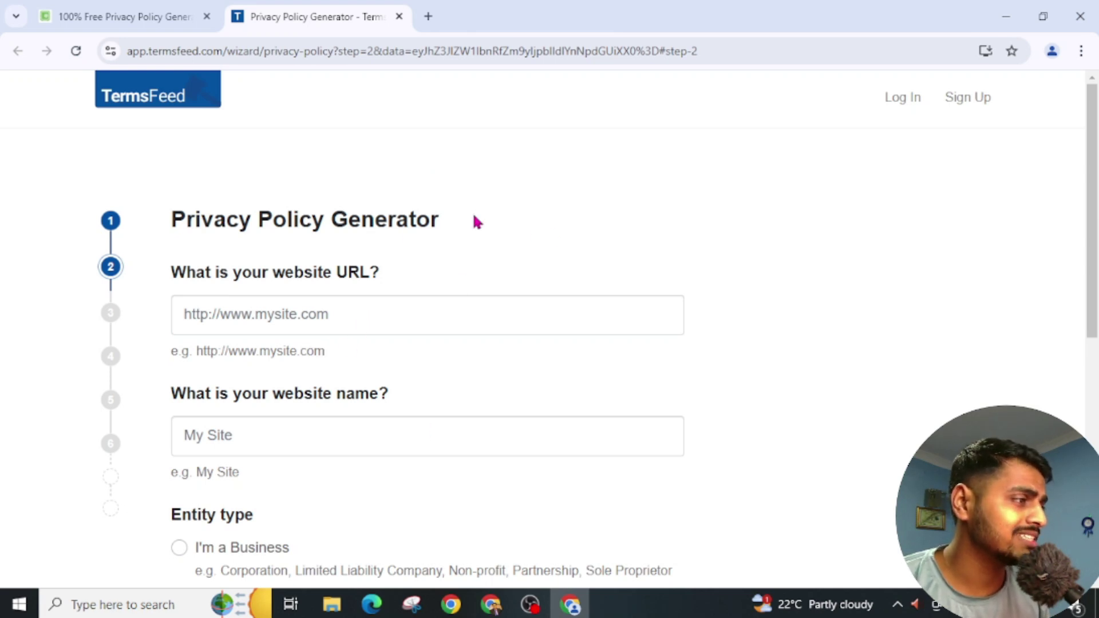
In a new tab, search 'mrfreetool', open mrfreetool.com and select its address
left_click(428, 17)
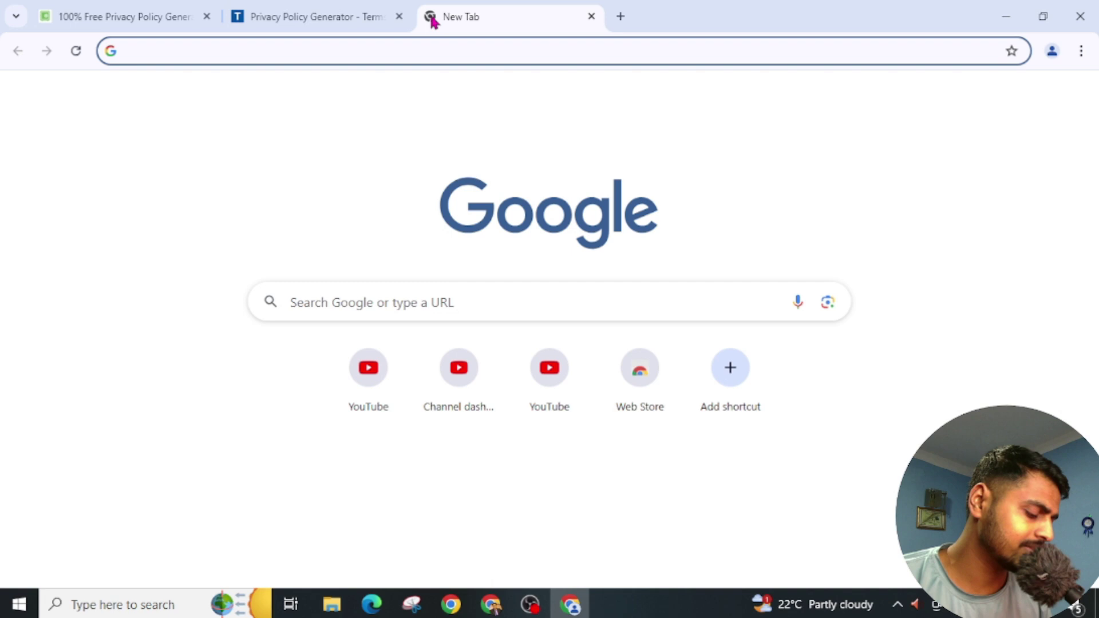
type("mrfree")
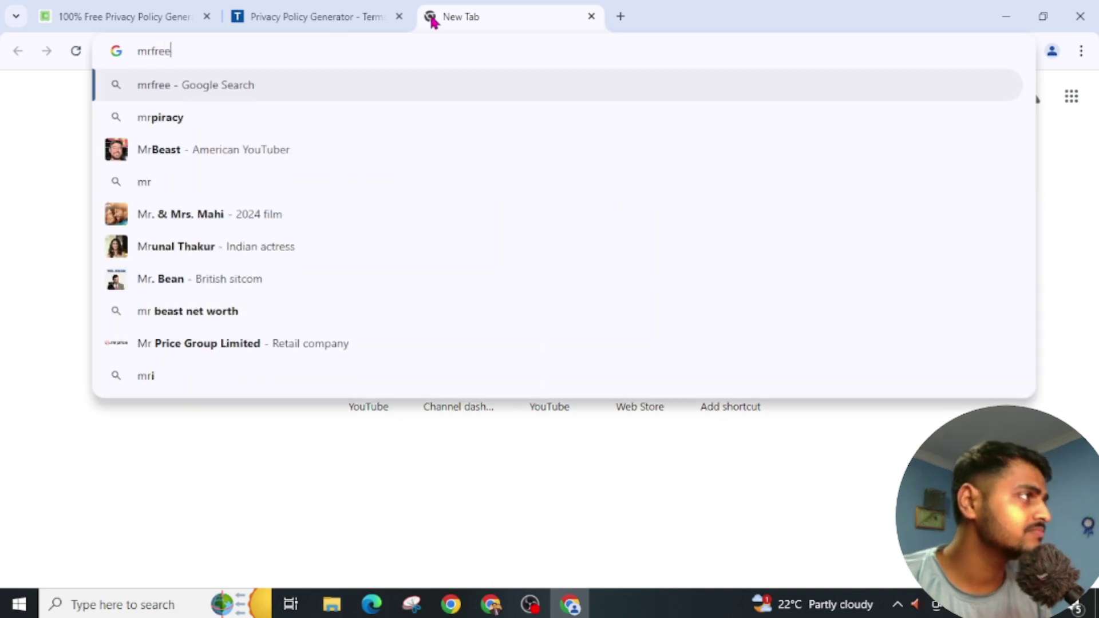
type("tool")
key("Return")
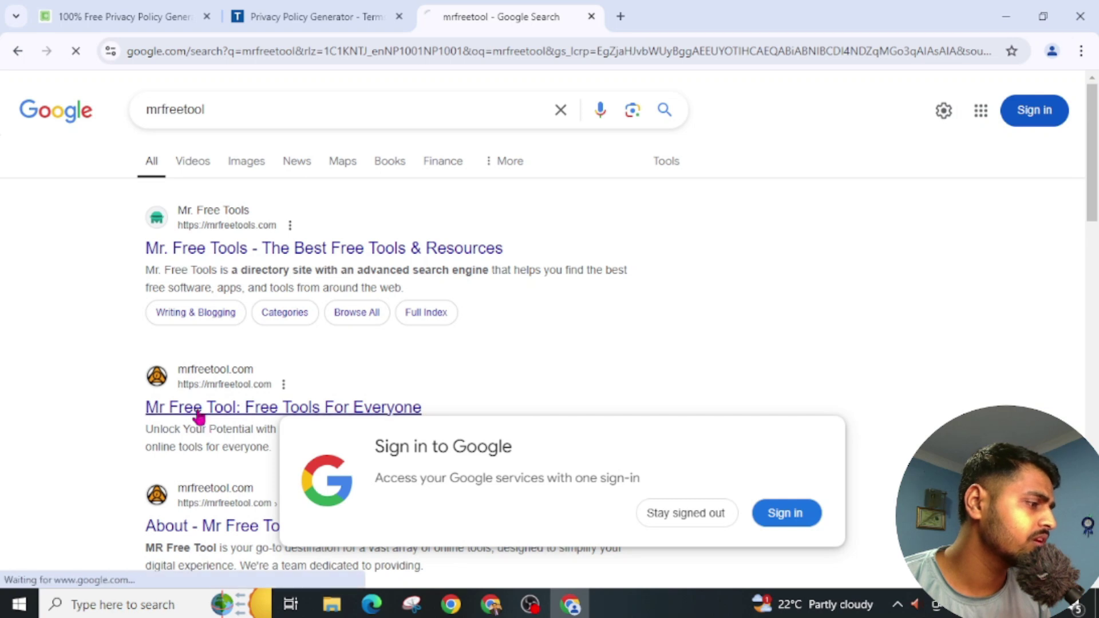
left_click(699, 514)
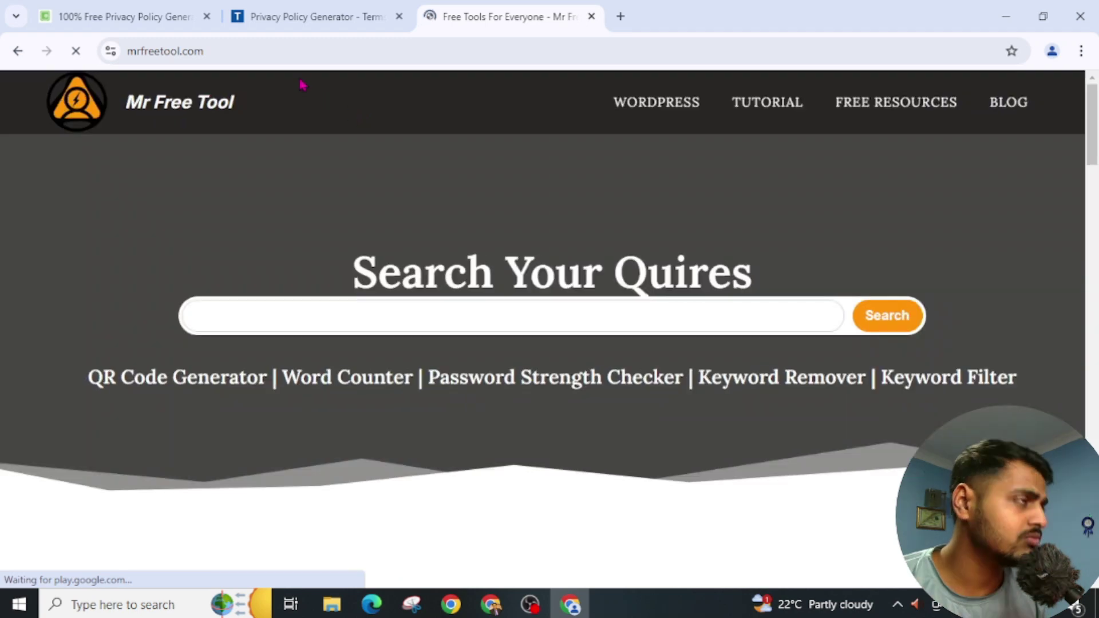
left_click(260, 47)
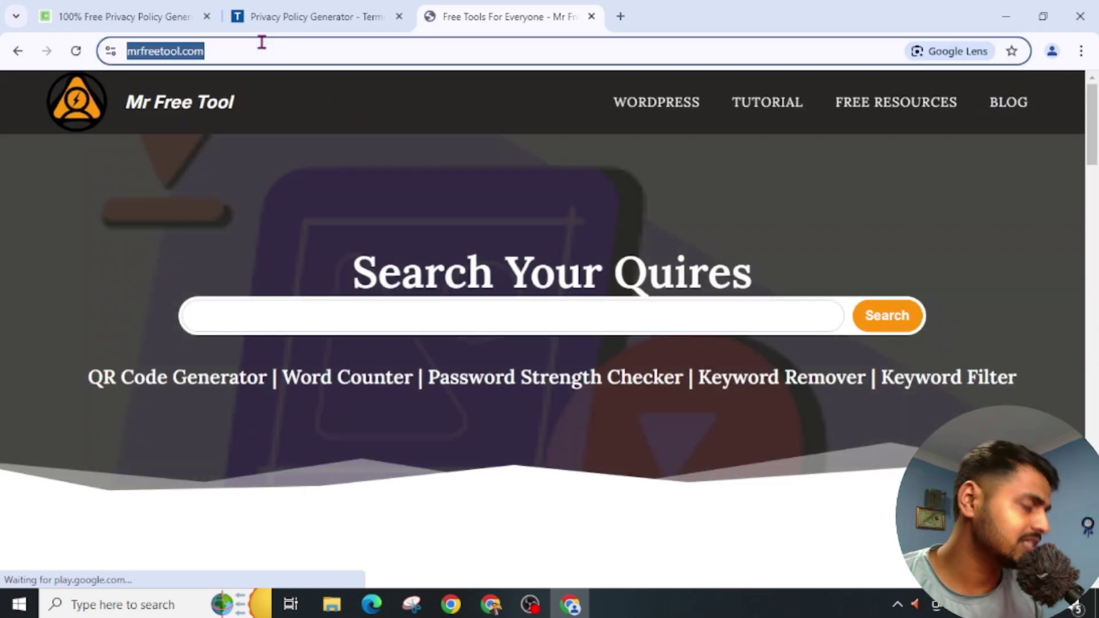
left_click(328, 23)
left_click(306, 321)
type("https://mrfreetool.com/")
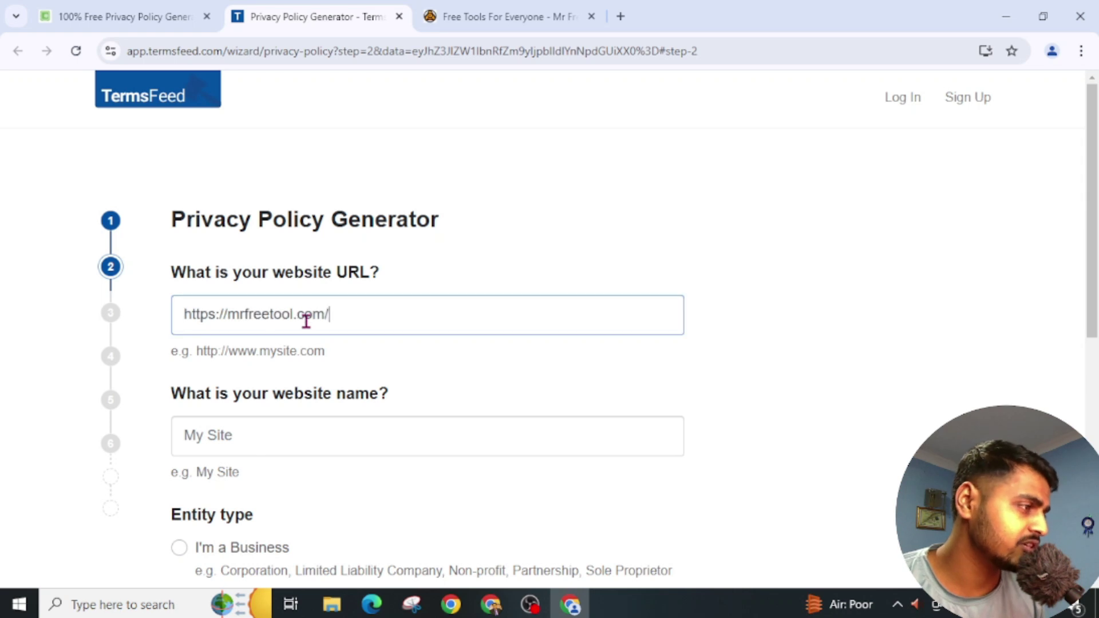
scroll(420, 366, "down", 2)
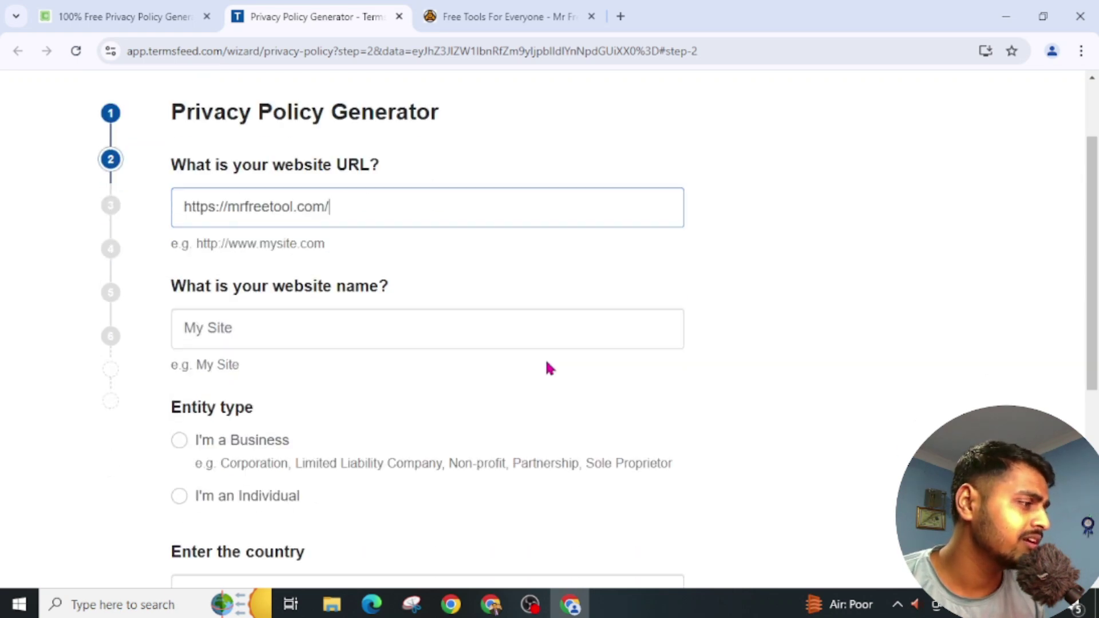
left_click(326, 337)
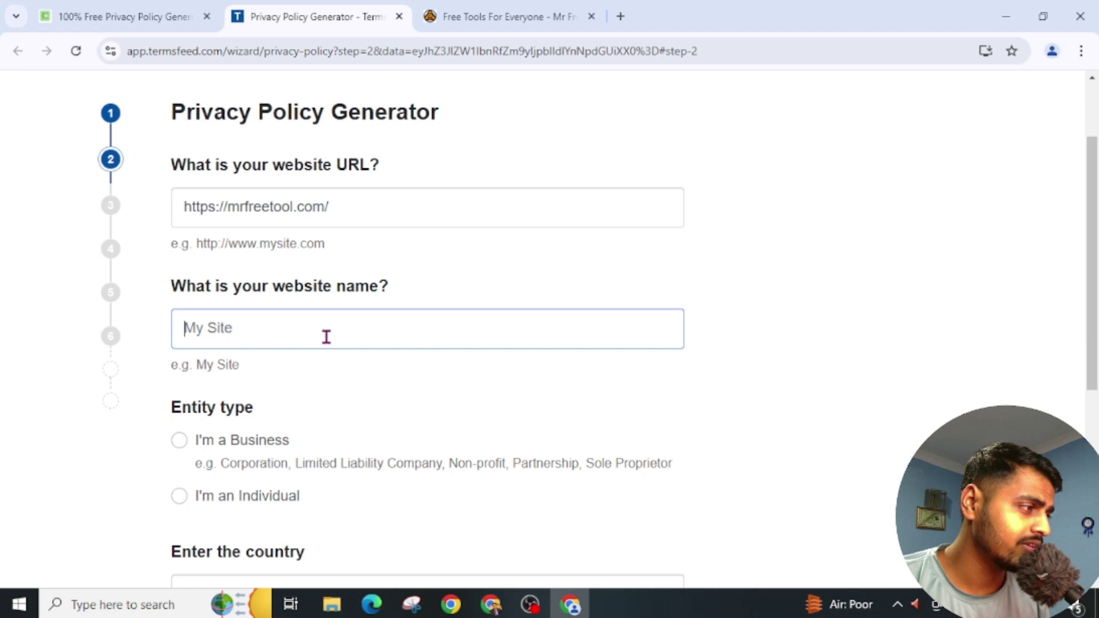
type("Mr Free Tool")
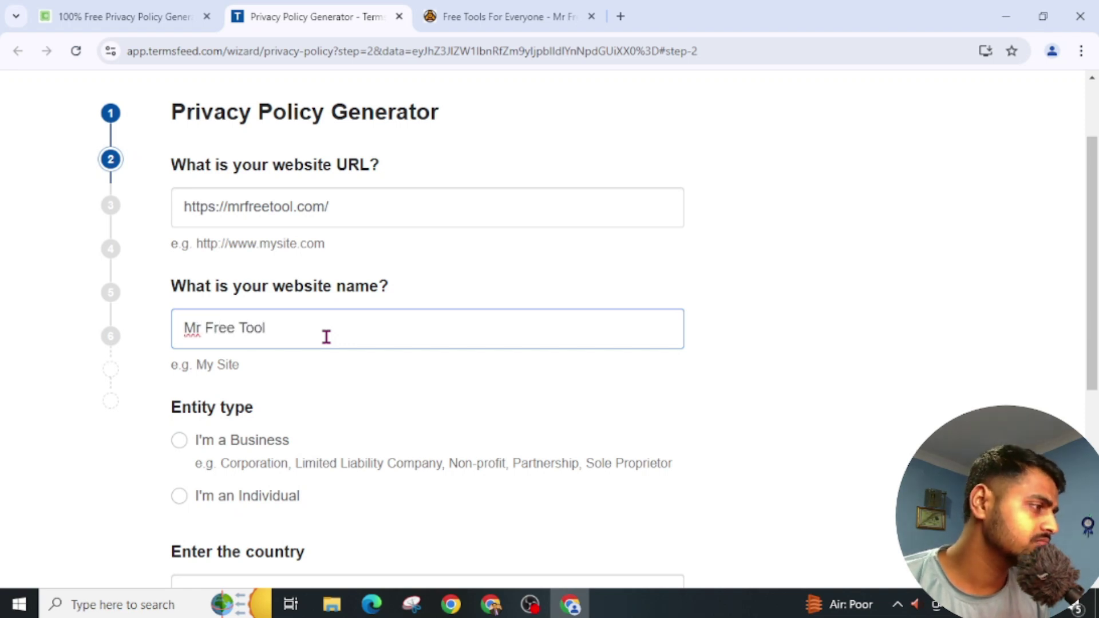
Set the owner as an individual in the United States, Alaska, and advance
scroll(327, 337, "down", 2)
scroll(360, 287, "down", 2)
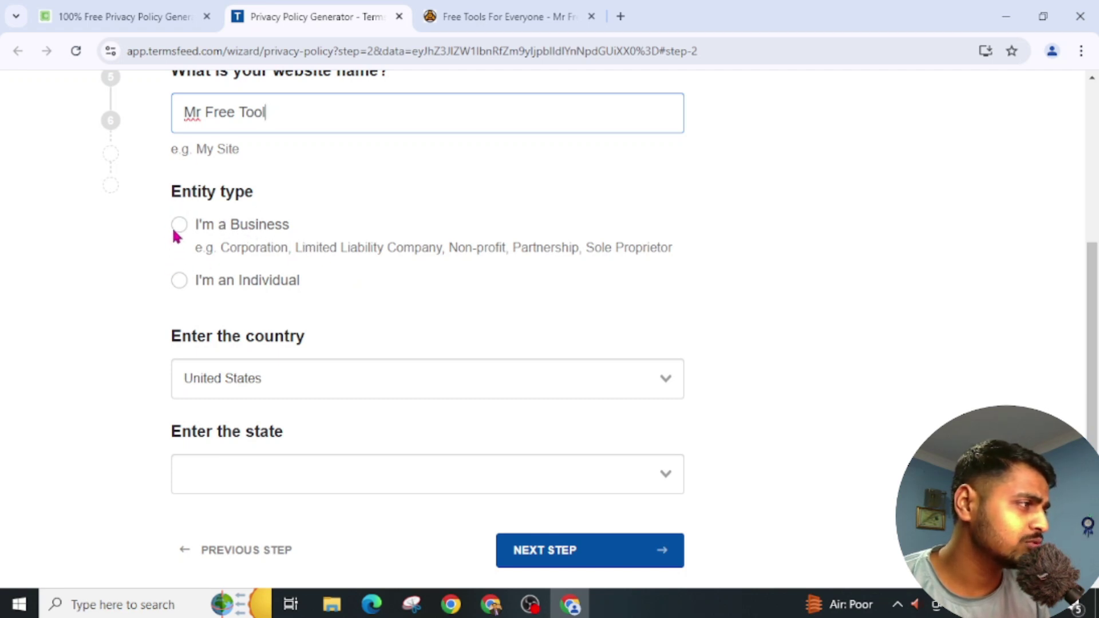
left_click(182, 282)
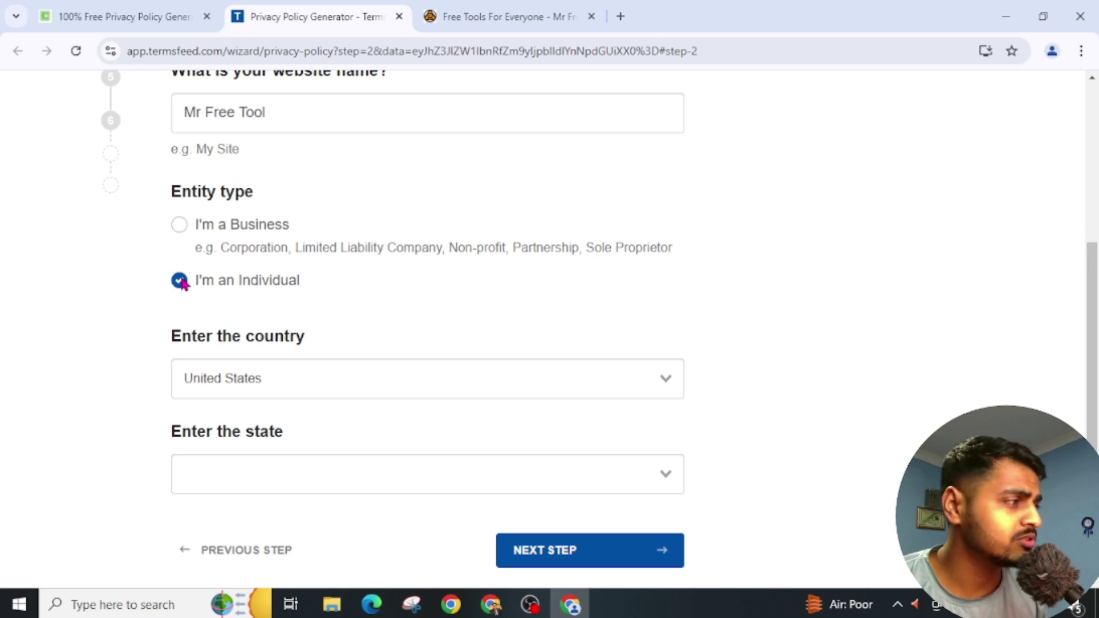
scroll(458, 359, "down", 2)
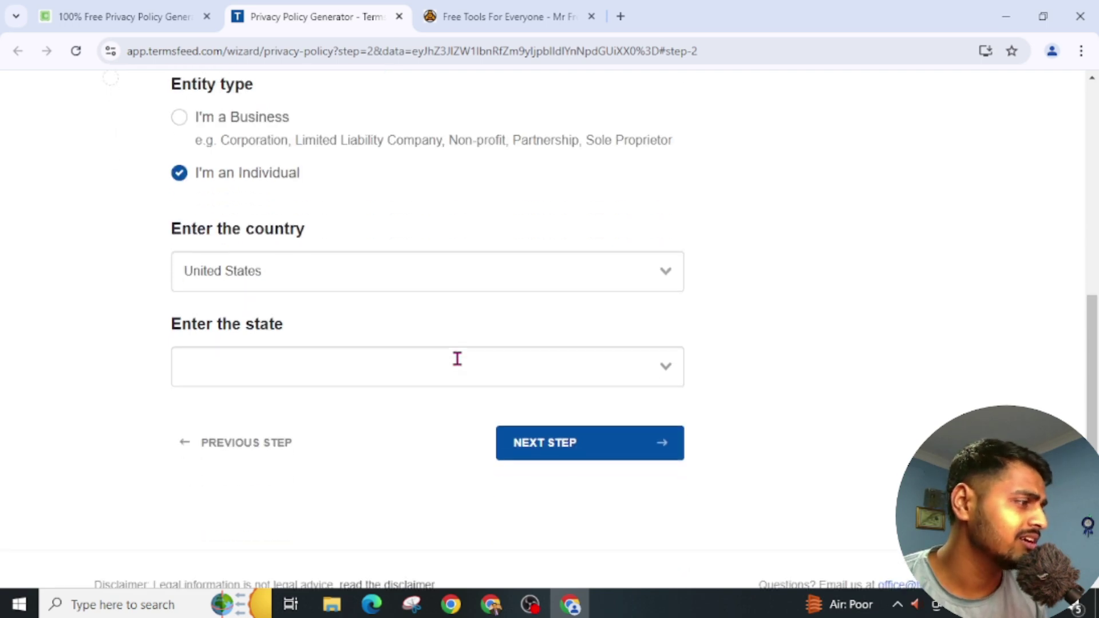
left_click(240, 360)
left_click(223, 400)
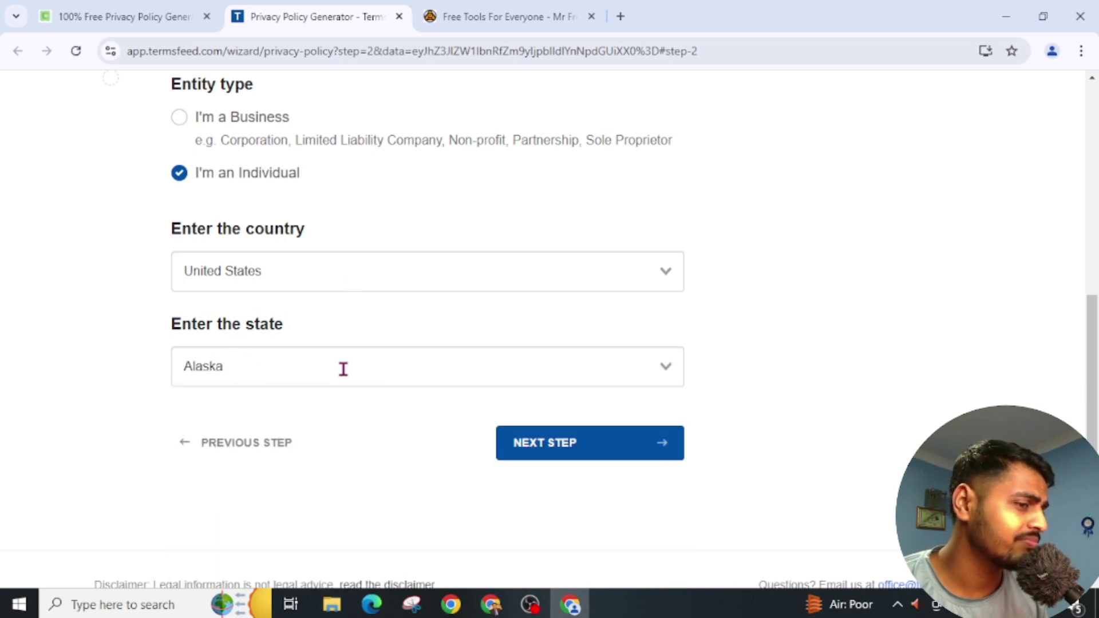
left_click(530, 448)
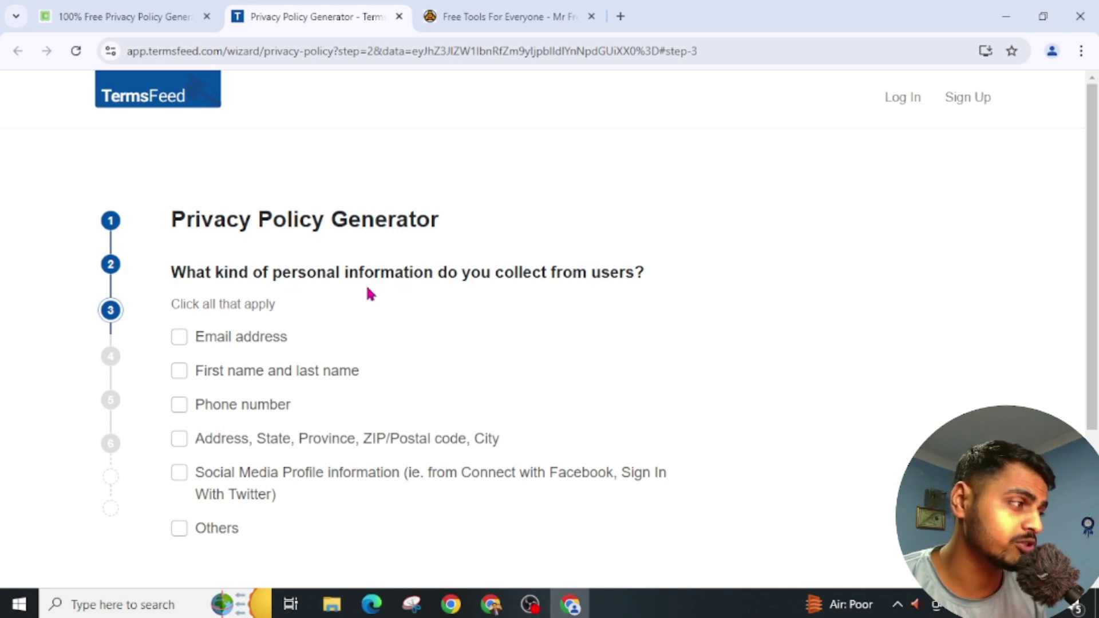
Mark first and last name as collected information and continue to contact methods
left_click(178, 378)
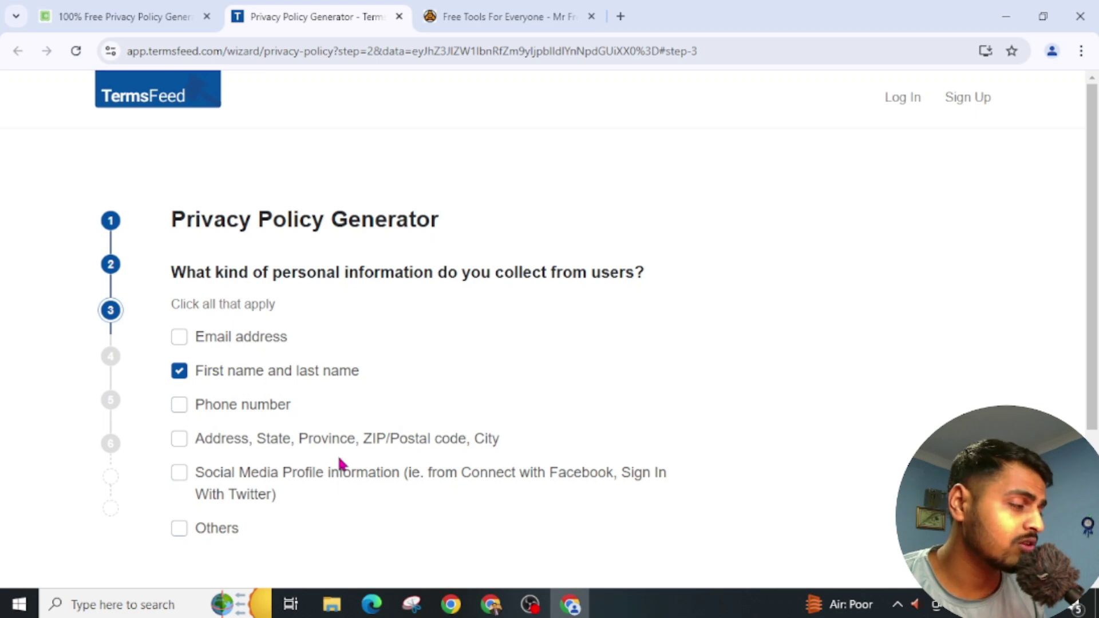
scroll(288, 404, "down", 2)
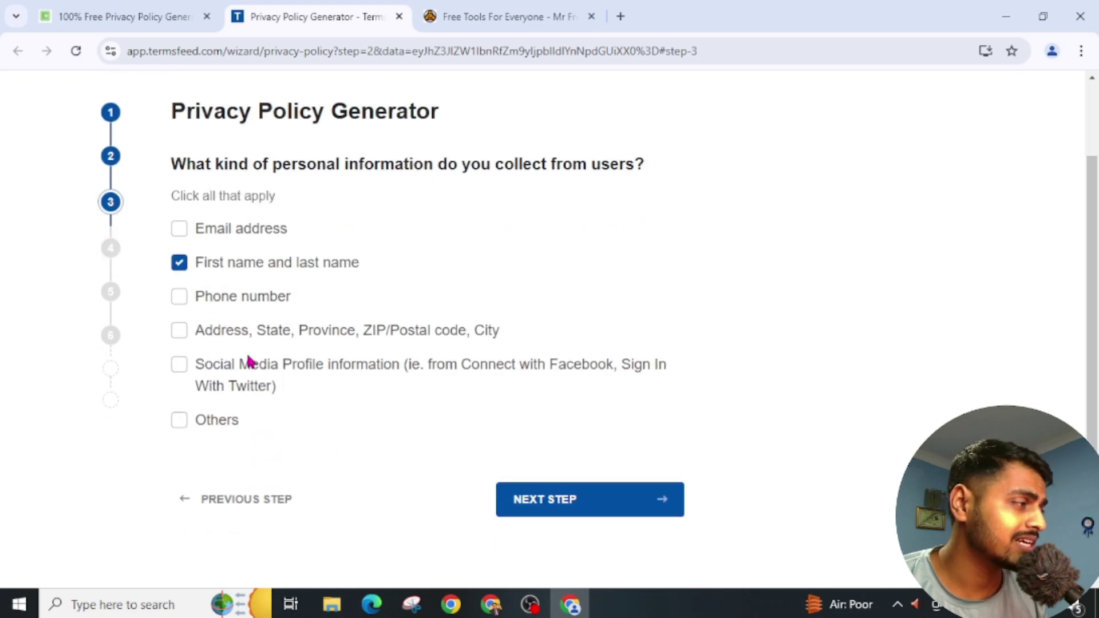
left_click(559, 508)
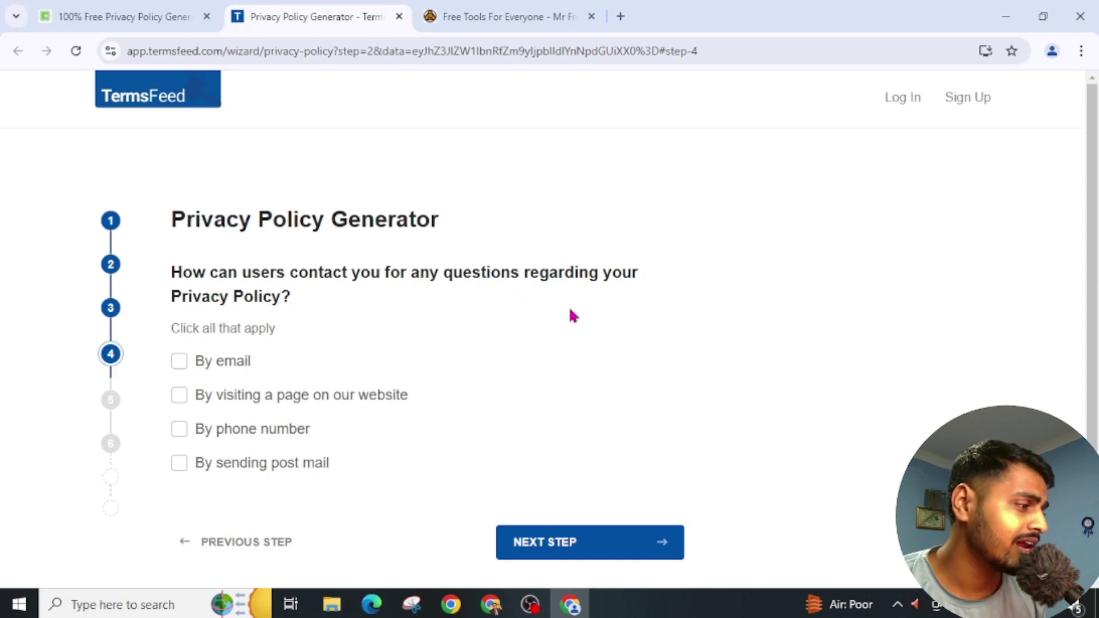
Allow contact by visiting a page on the website, then switch to Mr Free Tool
left_click(235, 393)
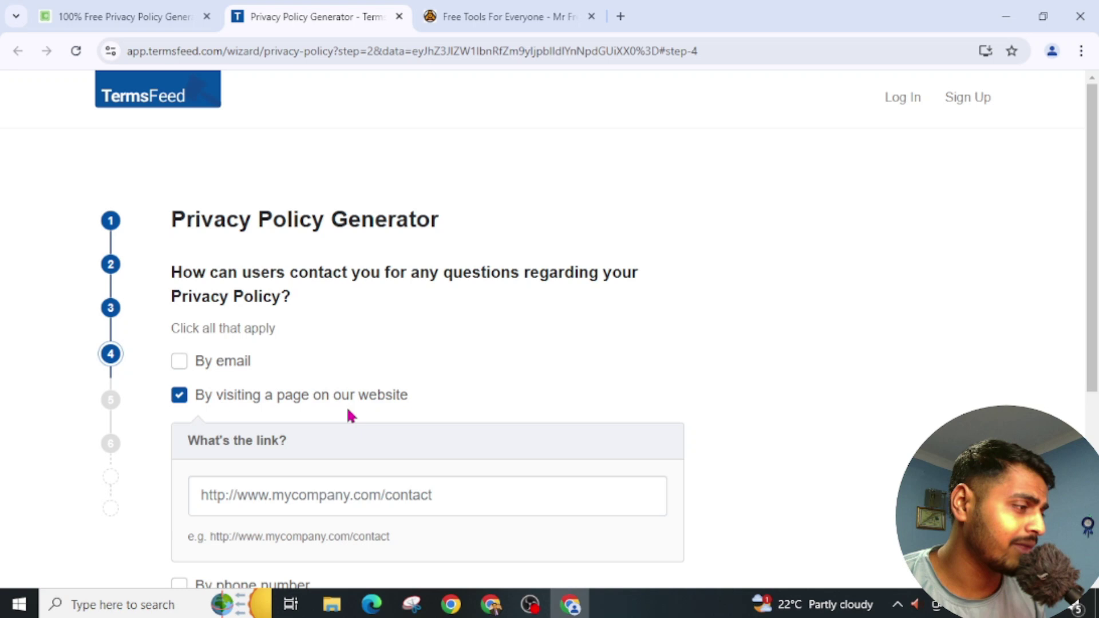
scroll(373, 413, "down", 3)
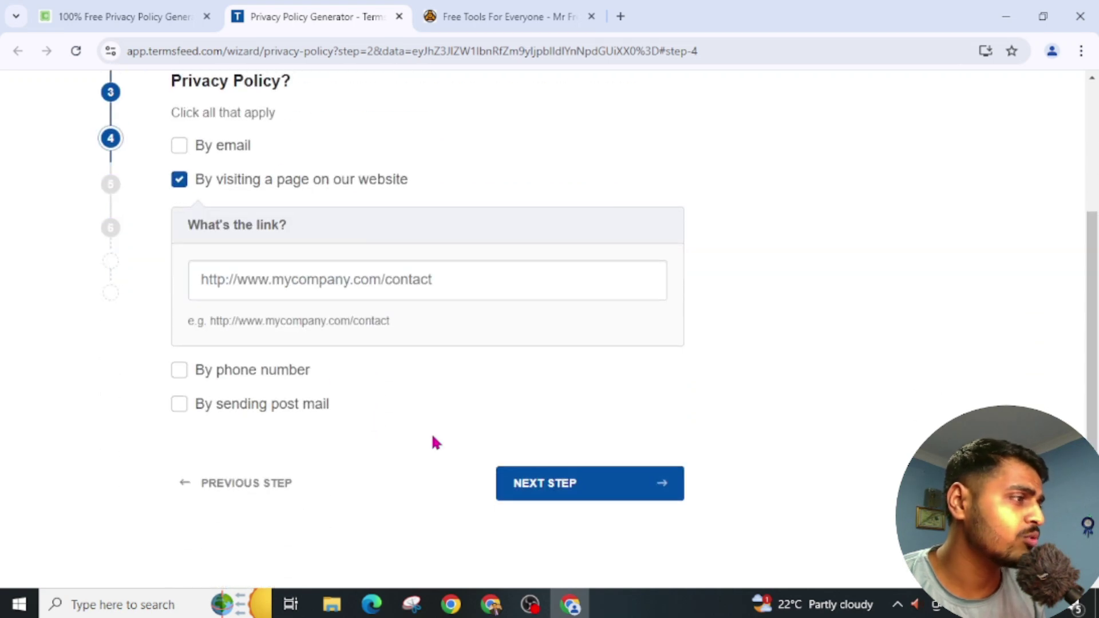
left_click(512, 22)
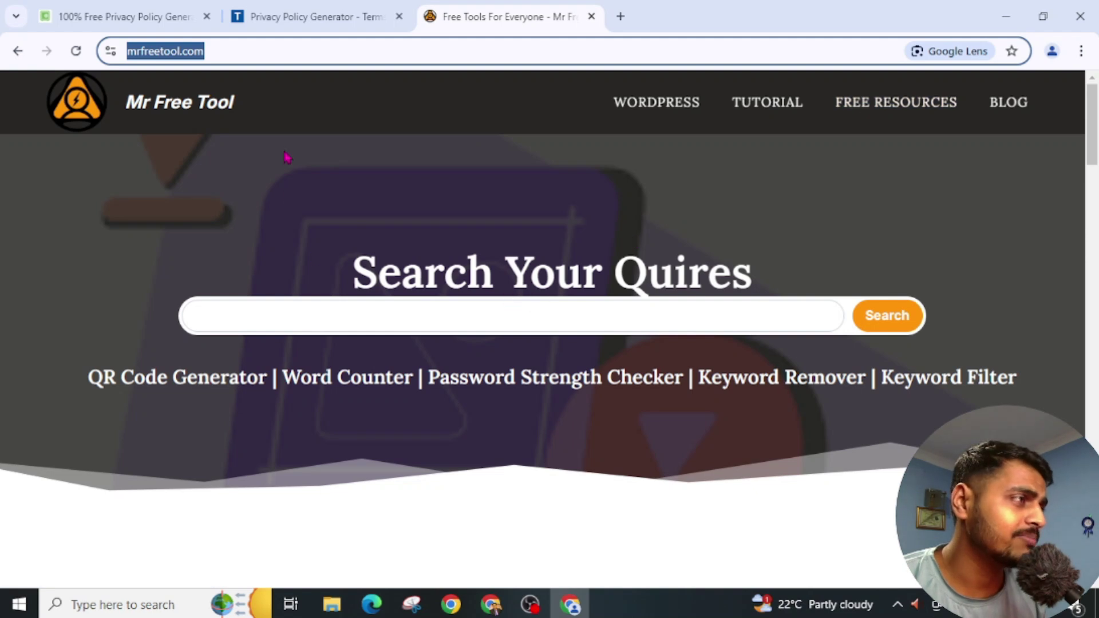
Go to the Mr Free Tool Contact page and select its mrfreetool.com/contact/ address
left_click(288, 53)
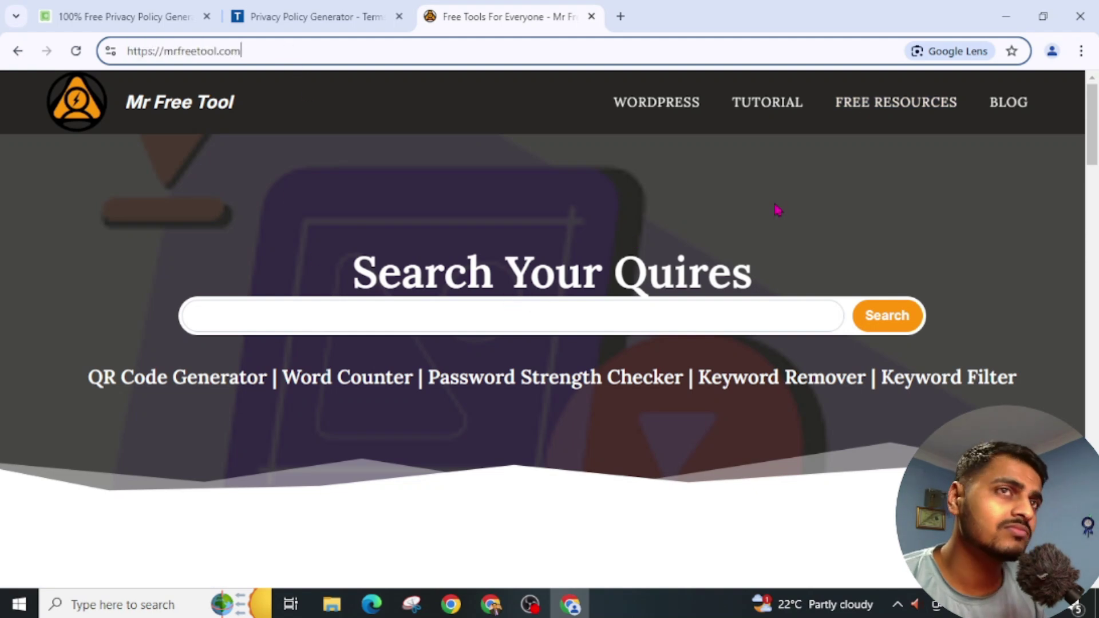
scroll(777, 210, "down", 15)
left_click(305, 483)
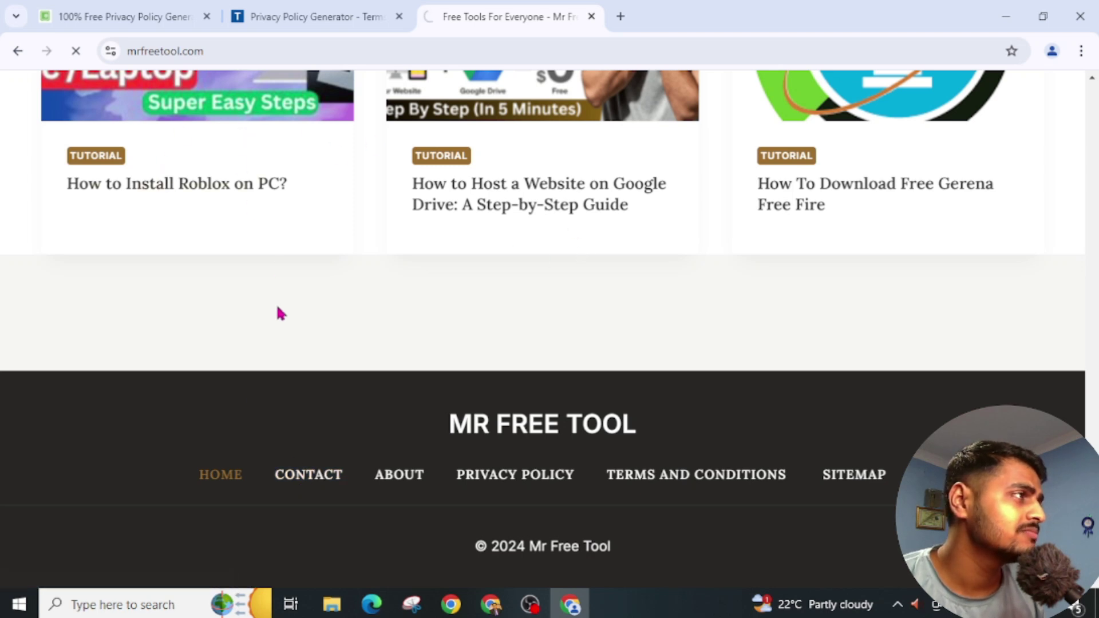
left_click(323, 475)
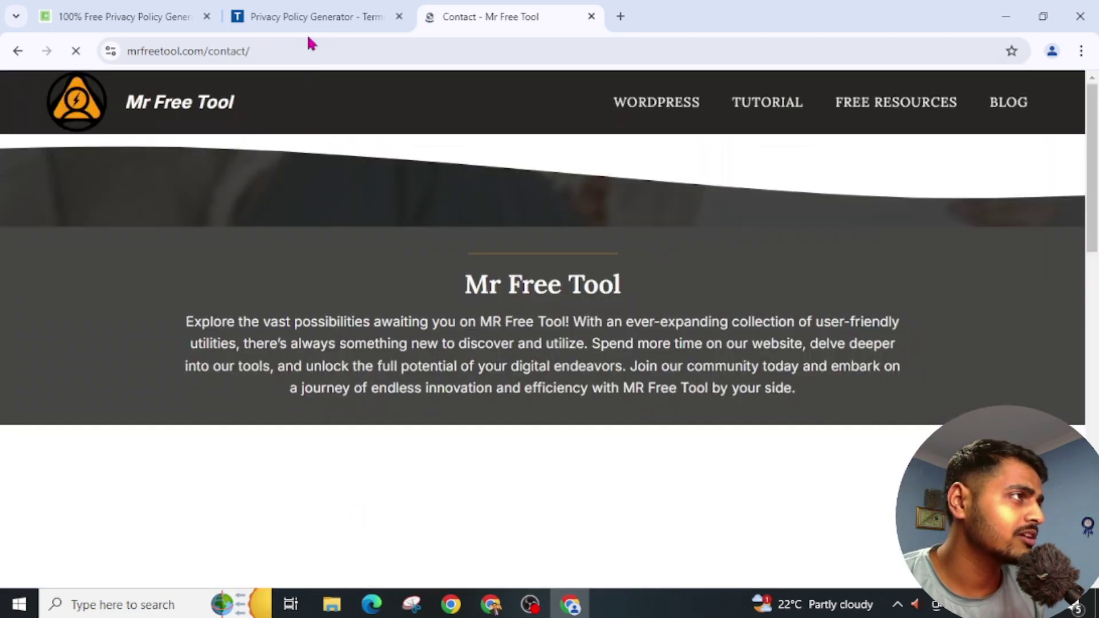
left_click(314, 53)
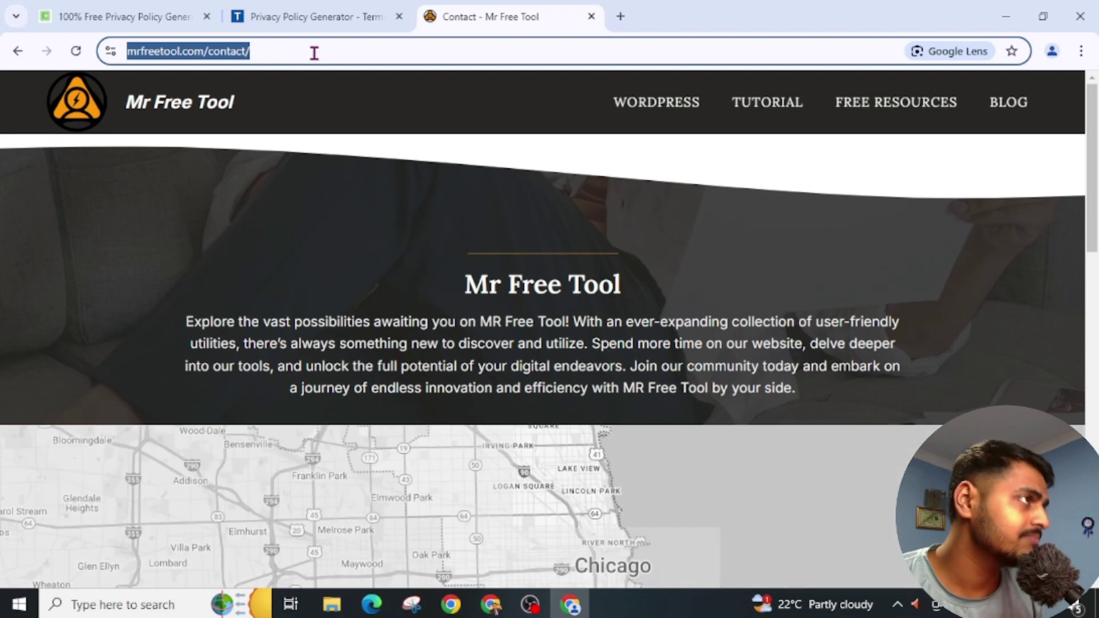
Paste mrfreetool.com/contact/ as the contact page link and advance the wizard
left_click(321, 17)
left_click(276, 286)
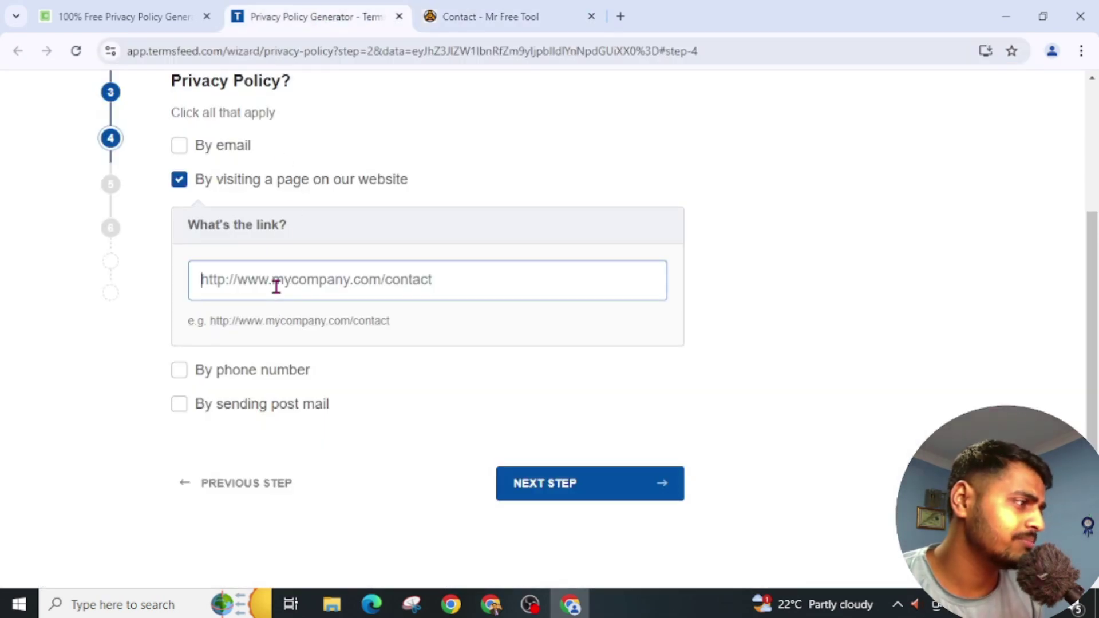
type("https://mrfreetool.com/contact/")
left_click(581, 485)
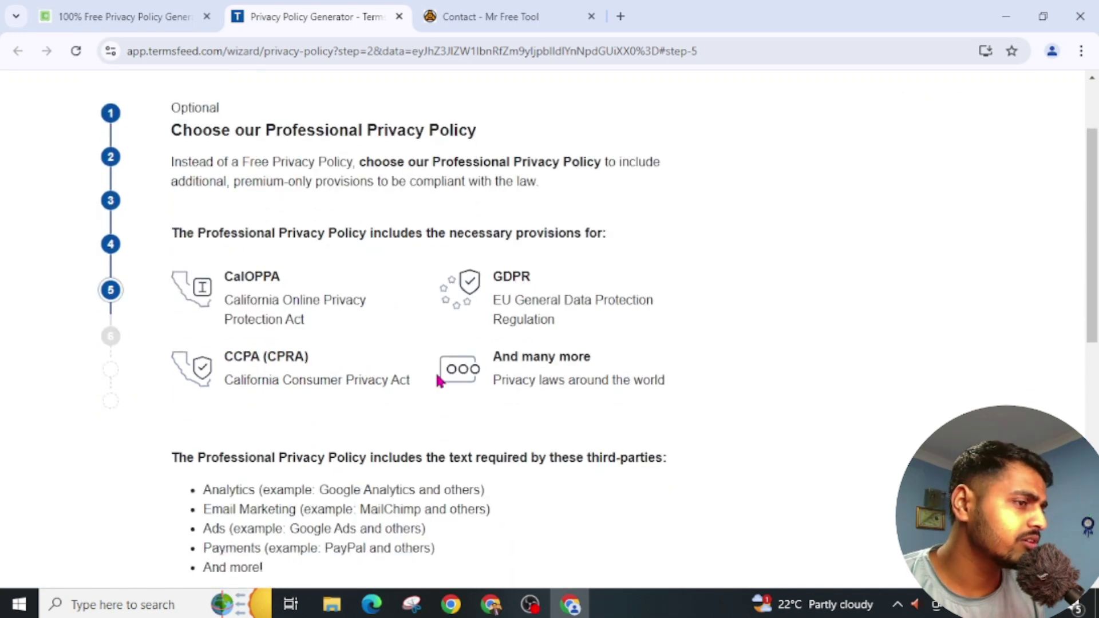
Decline the Professional Privacy Policy upgrade, keeping the free version
scroll(379, 408, "down", 2)
scroll(376, 404, "down", 2)
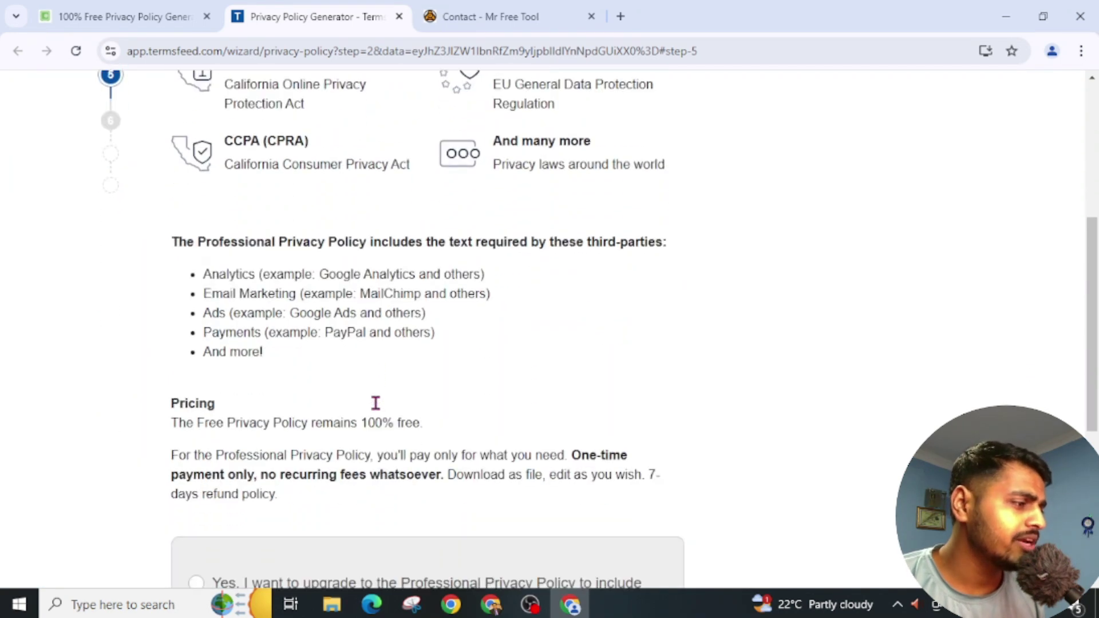
scroll(376, 403, "down", 1)
scroll(377, 409, "down", 3)
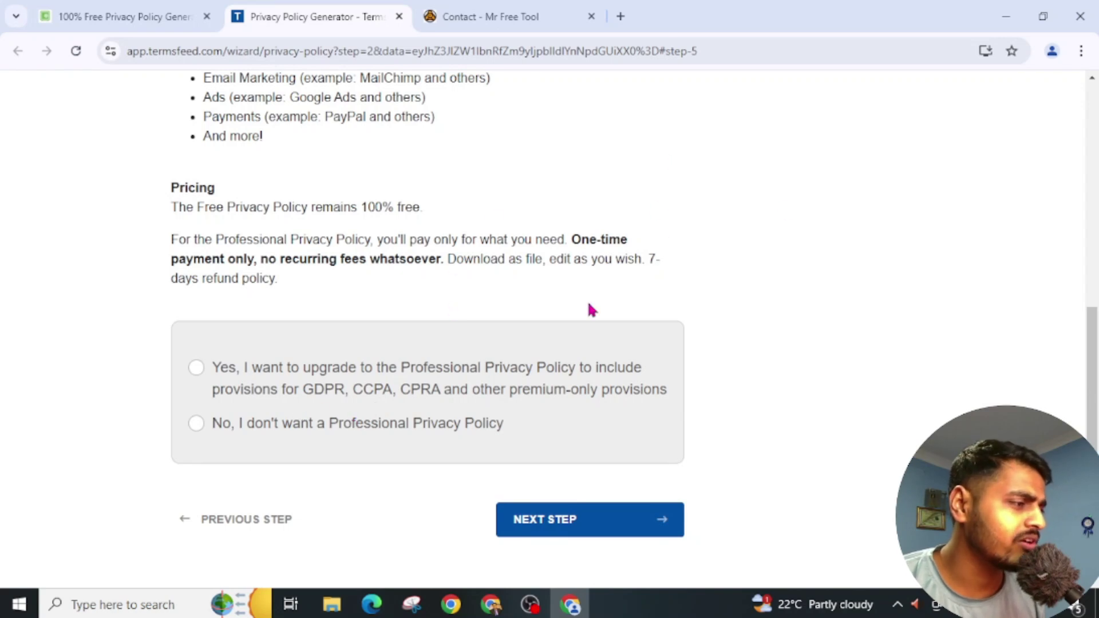
scroll(140, 458, "down", 2)
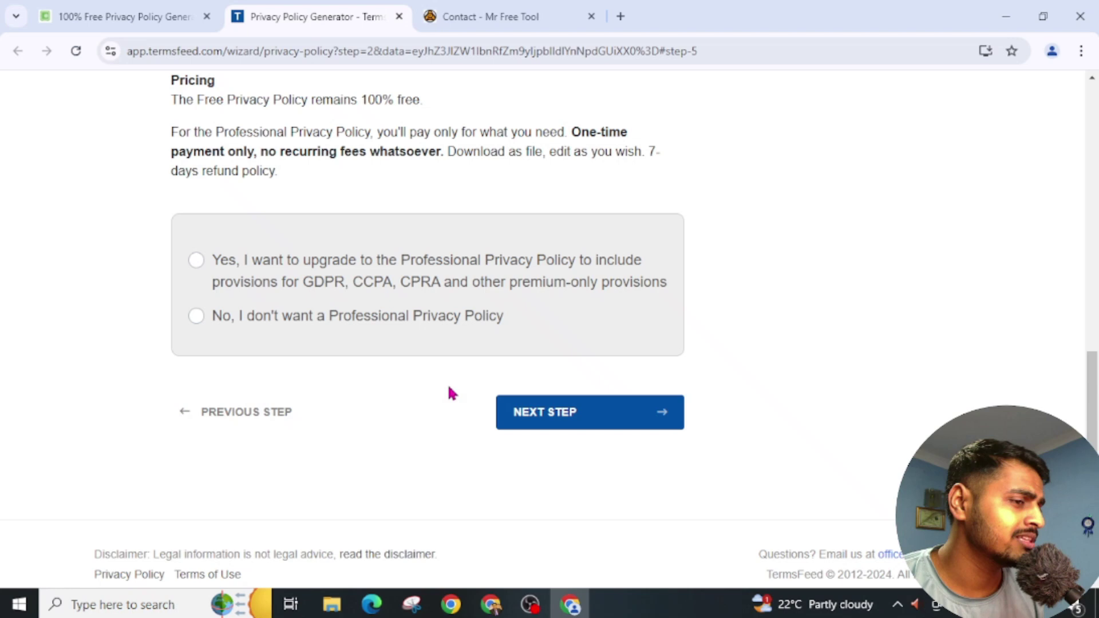
left_click(201, 316)
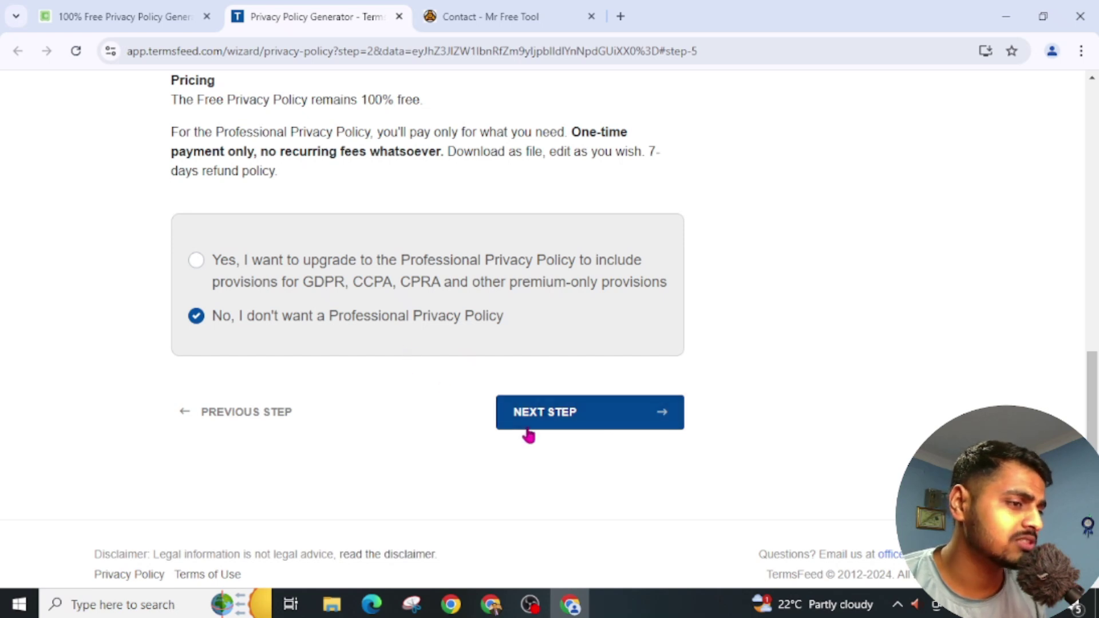
Copy the email address from Gmail into the final email field and generate the free policy
left_click(547, 421)
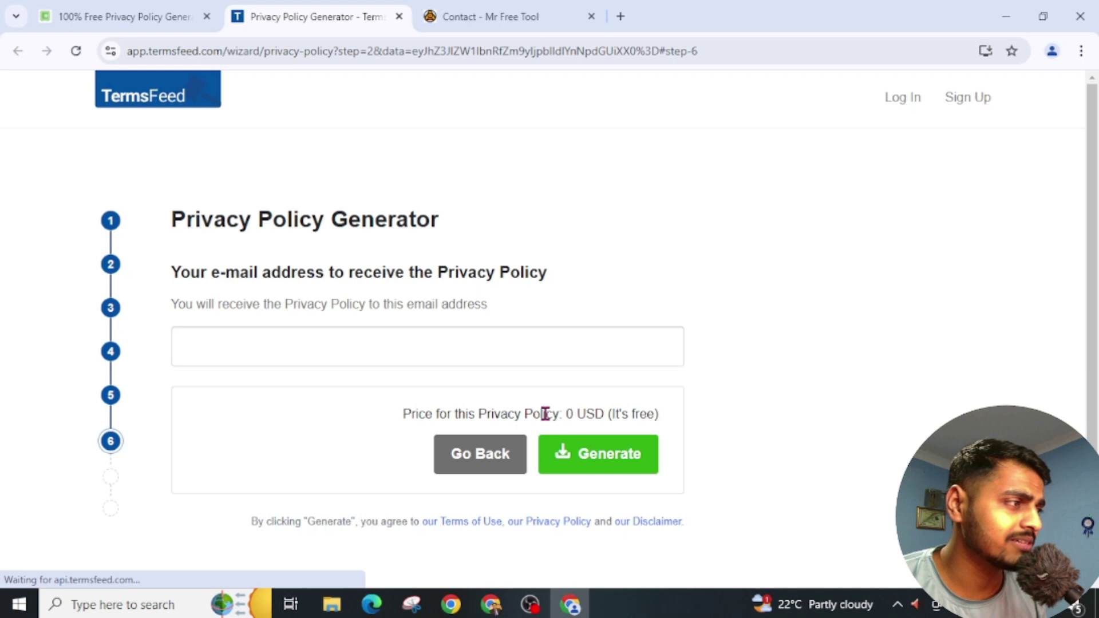
left_click(201, 349)
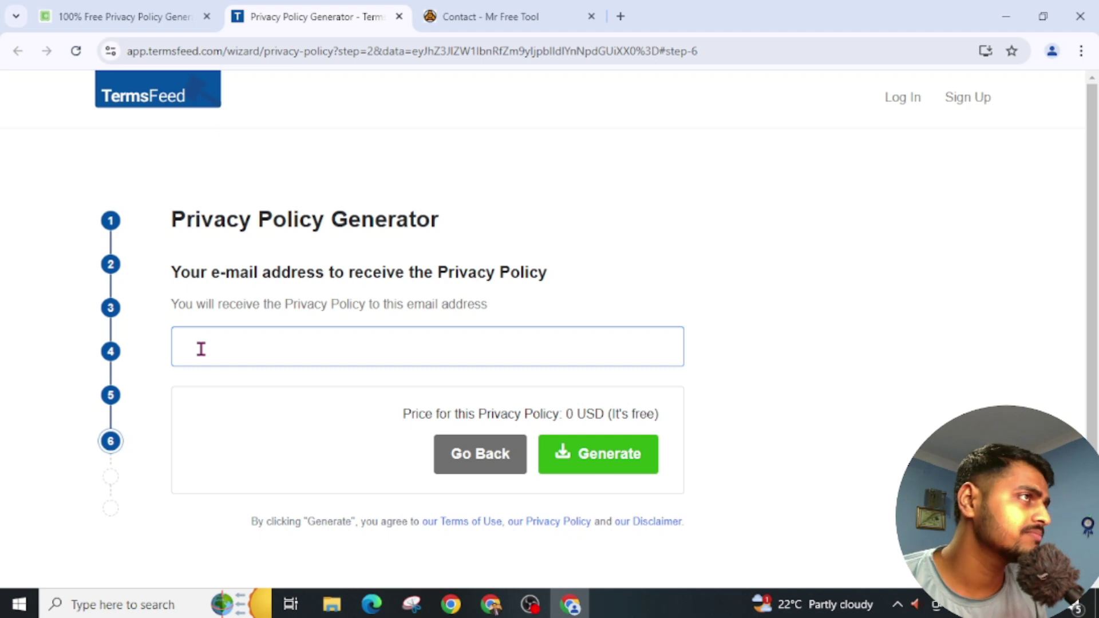
left_click(620, 16)
left_click(946, 100)
left_click_drag(356, 294, 258, 309)
key("ctrl+2")
key("ctrl+v")
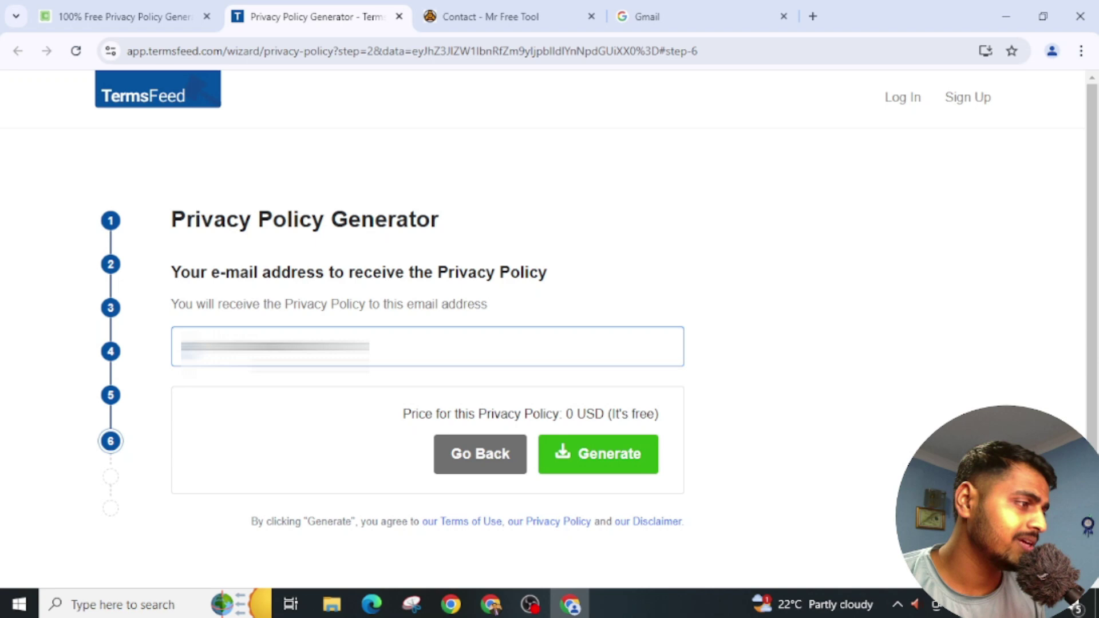
left_click(594, 461)
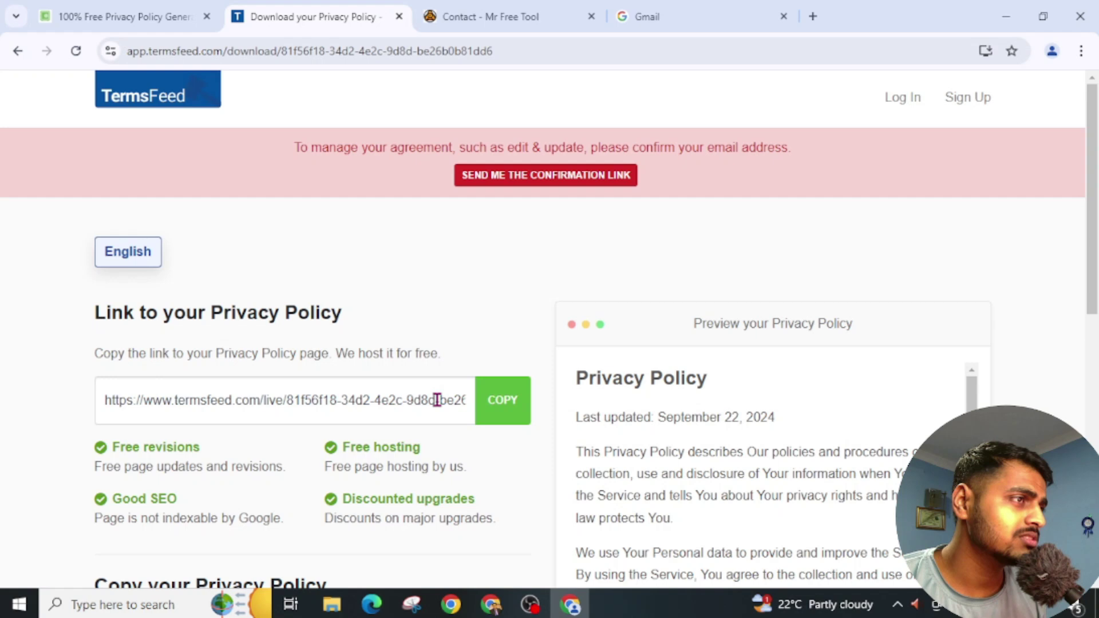
Review the download page's hosted link and preview, then copy the policy's HTML code
left_click_drag(390, 151, 913, 159)
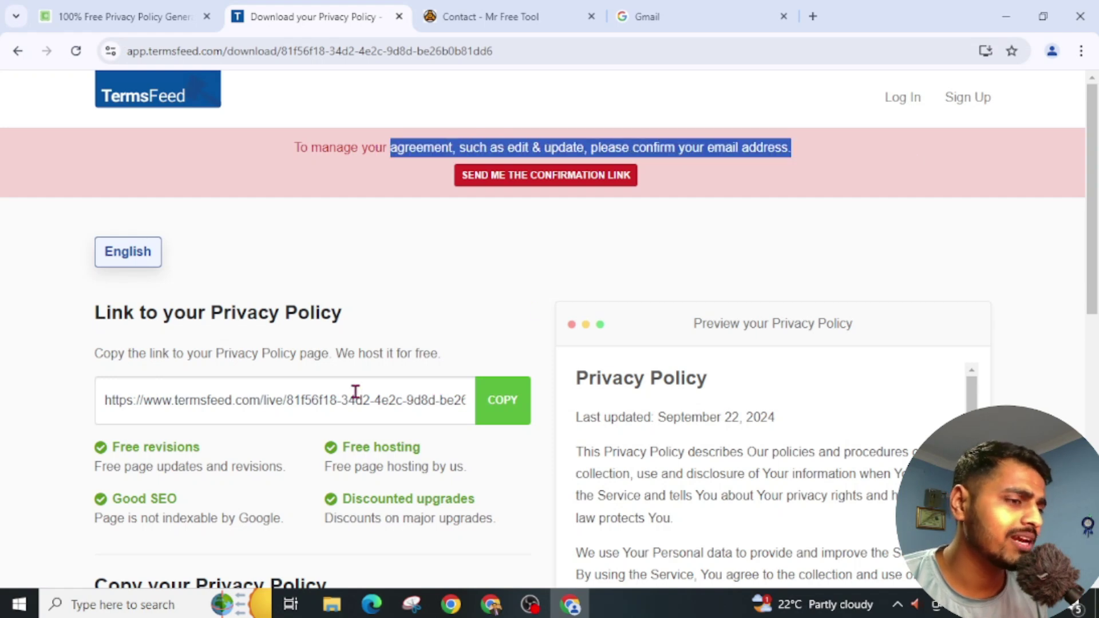
scroll(355, 390, "down", 2)
scroll(357, 388, "down", 5)
scroll(655, 452, "up", 4)
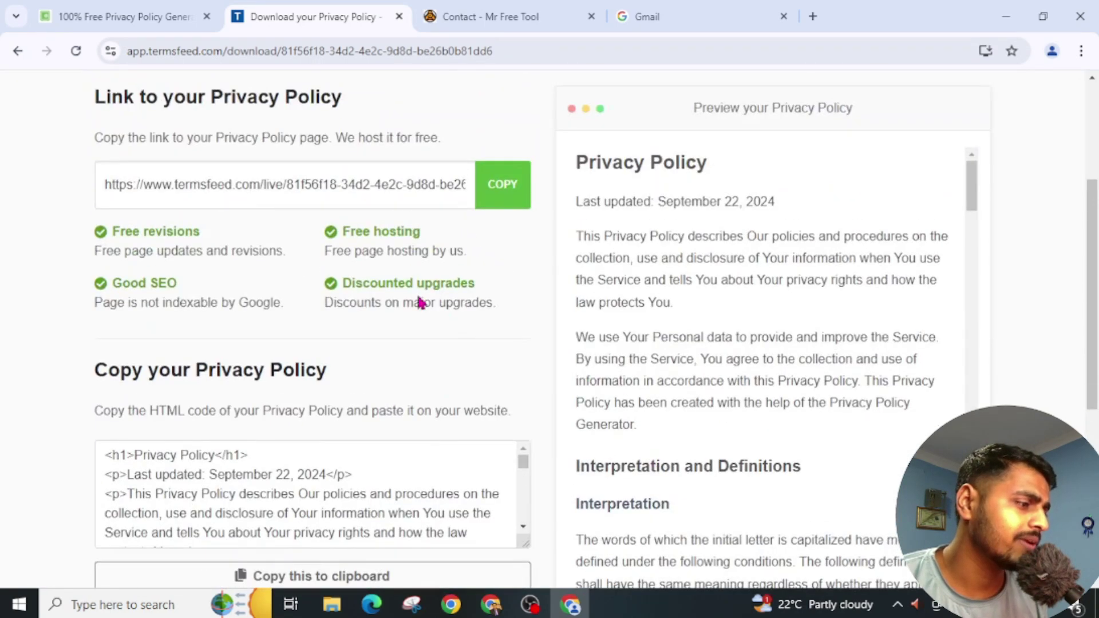
scroll(421, 303, "down", 2)
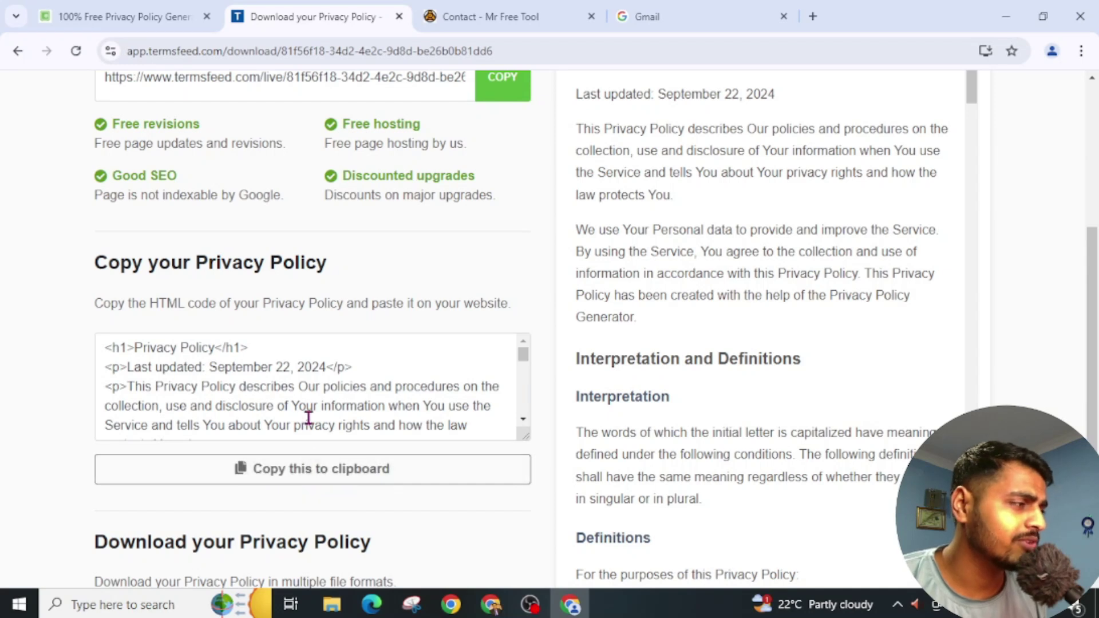
left_click(311, 409)
Scroll through the HTML code and the file-download formats listed beneath it
scroll(311, 408, "down", 2)
scroll(311, 408, "down", 3)
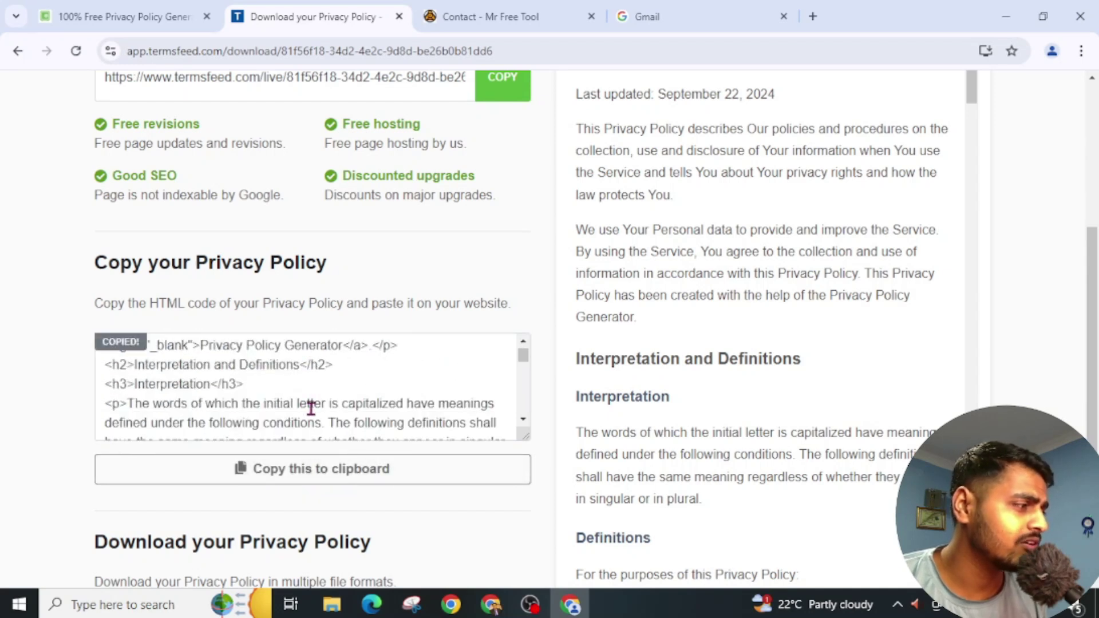
scroll(725, 392, "up", 1)
scroll(715, 378, "up", 2)
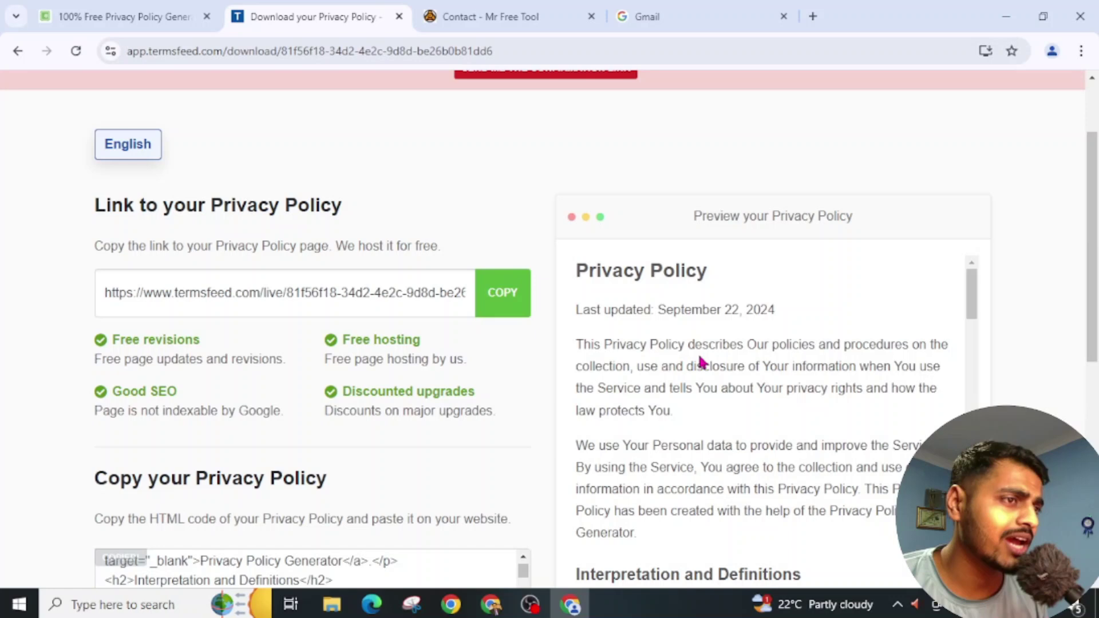
scroll(630, 310, "down", 2)
scroll(649, 321, "up", 2)
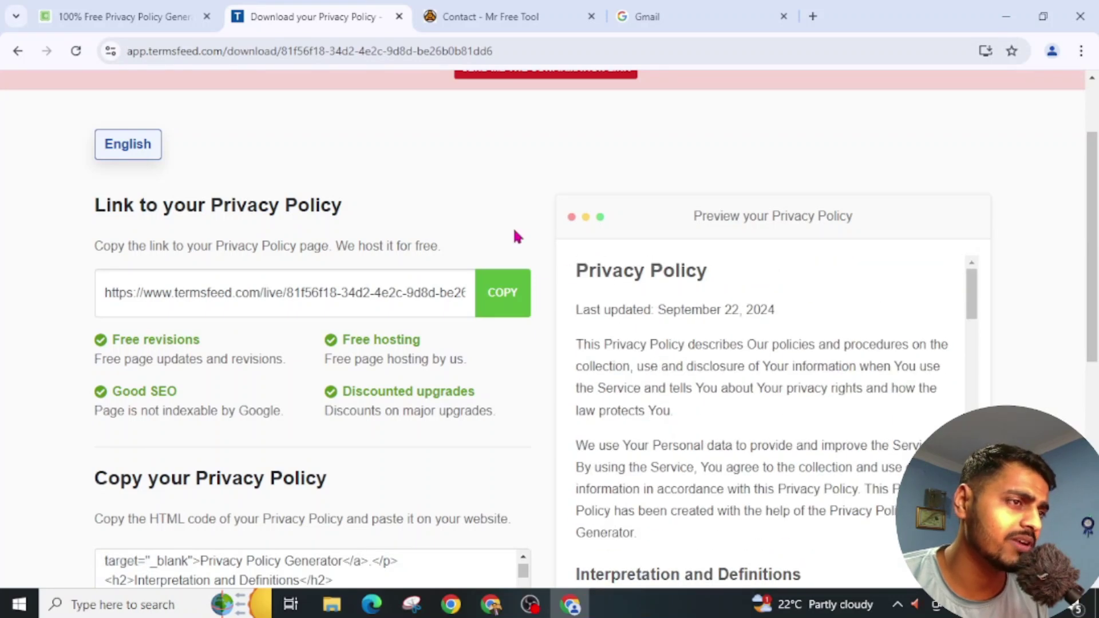
scroll(401, 275, "down", 5)
scroll(352, 315, "up", 3)
scroll(357, 322, "up", 5)
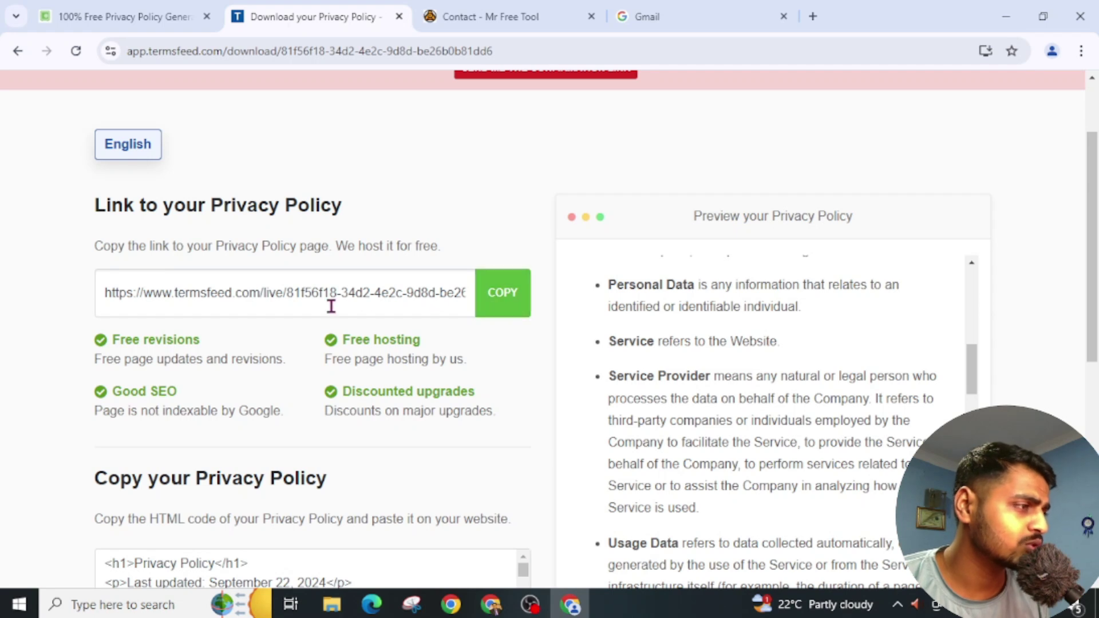
scroll(317, 288, "down", 2)
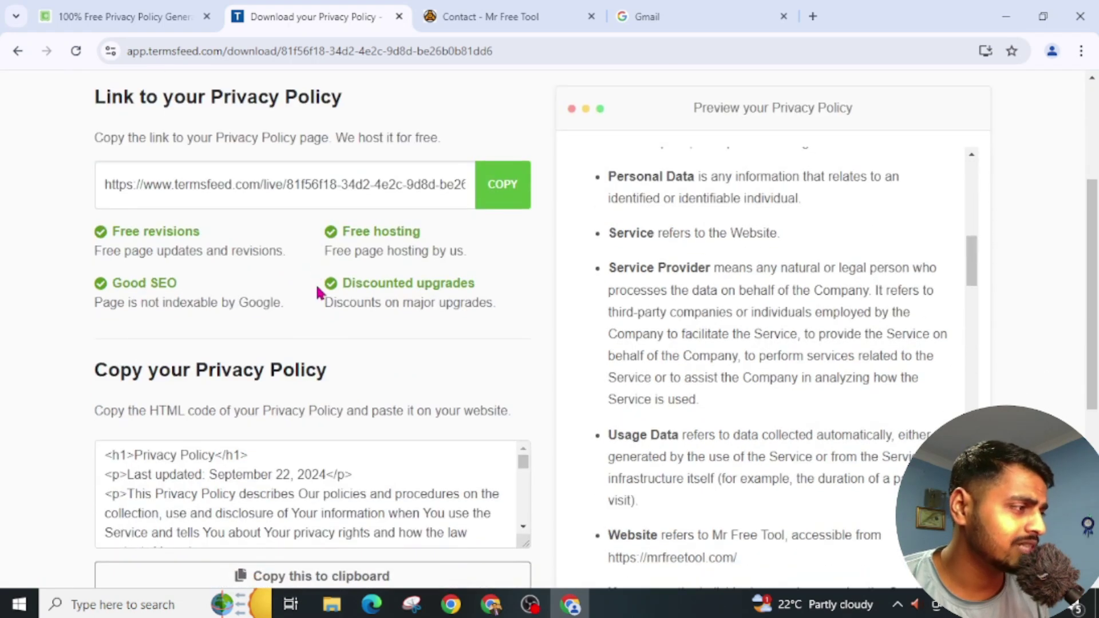
scroll(422, 366, "down", 3)
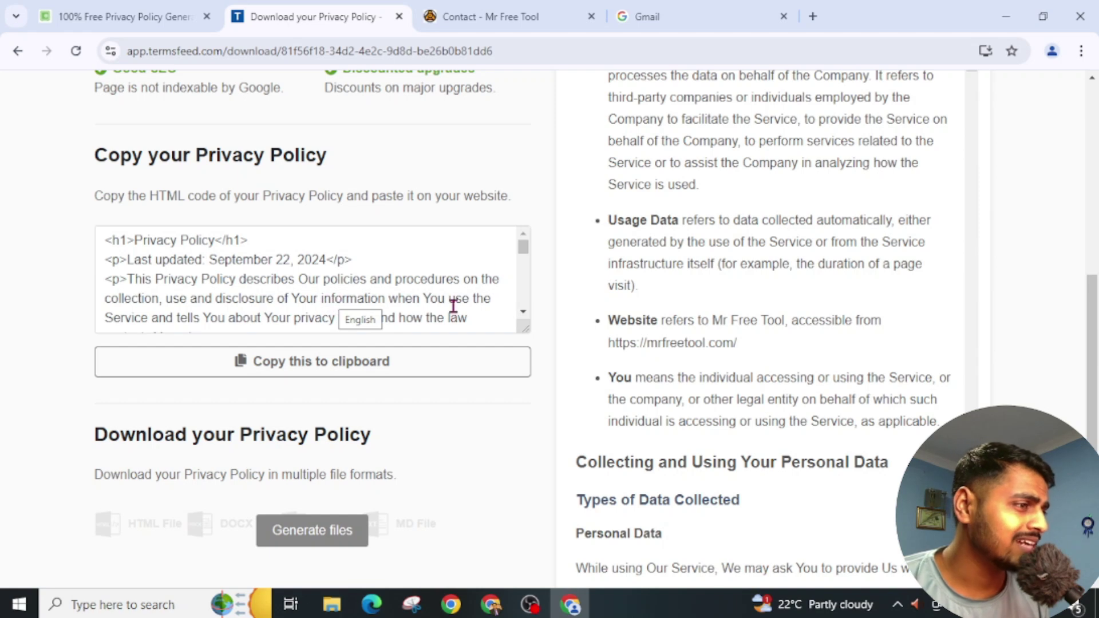
Select all the privacy policy HTML in the code box and copy it twice
scroll(460, 306, "down", 2)
key("ctrl+a")
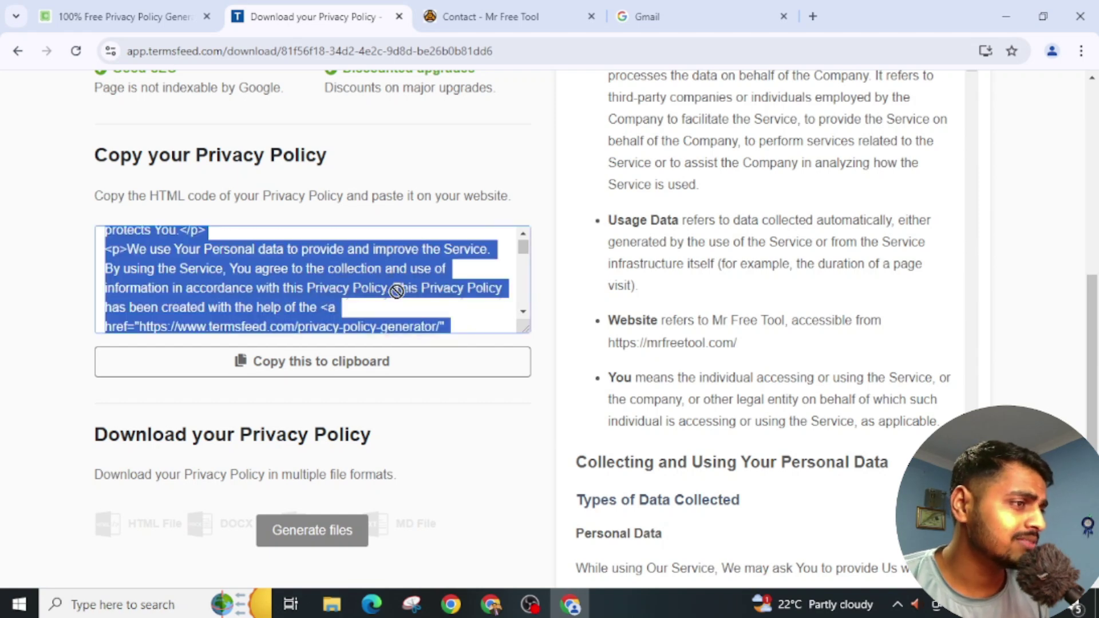
left_click(400, 292)
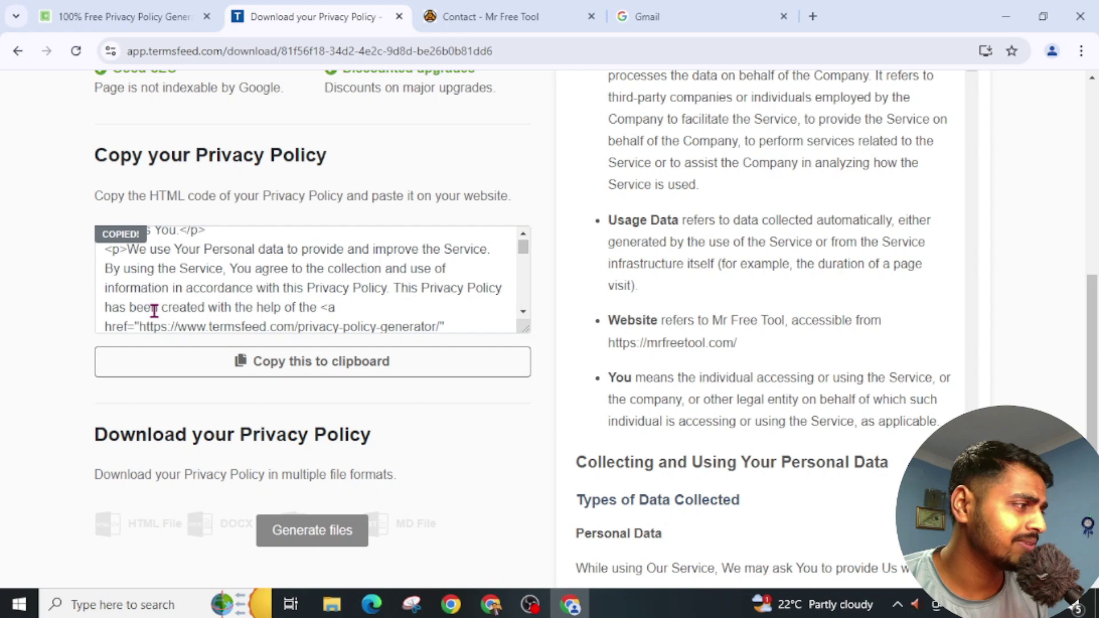
scroll(252, 311, "down", 2)
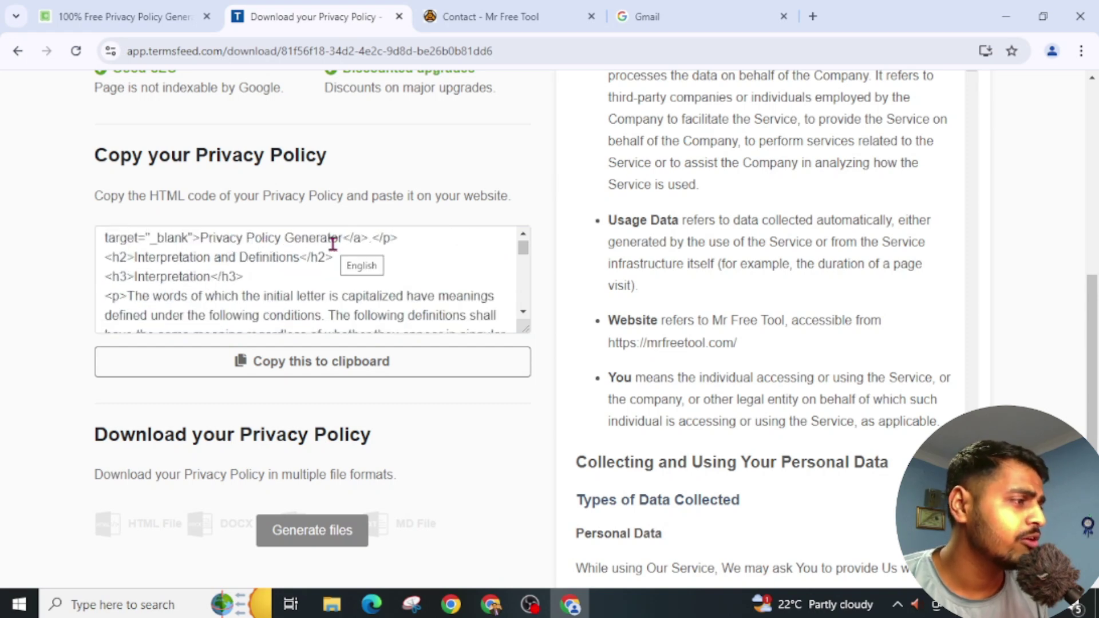
left_click(523, 236)
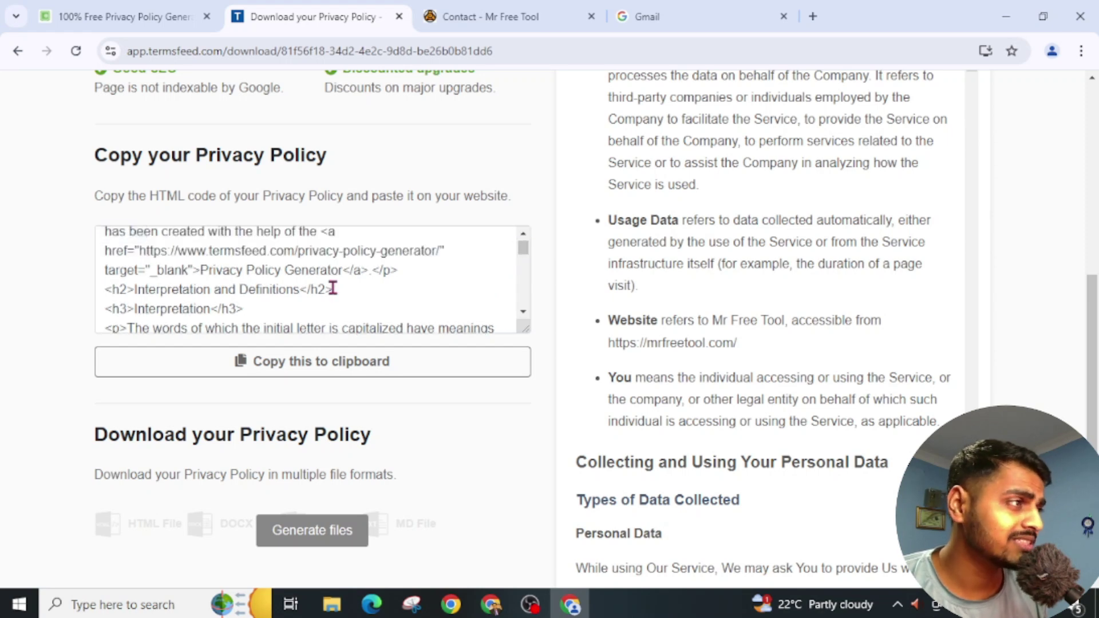
scroll(333, 289, "down", 3)
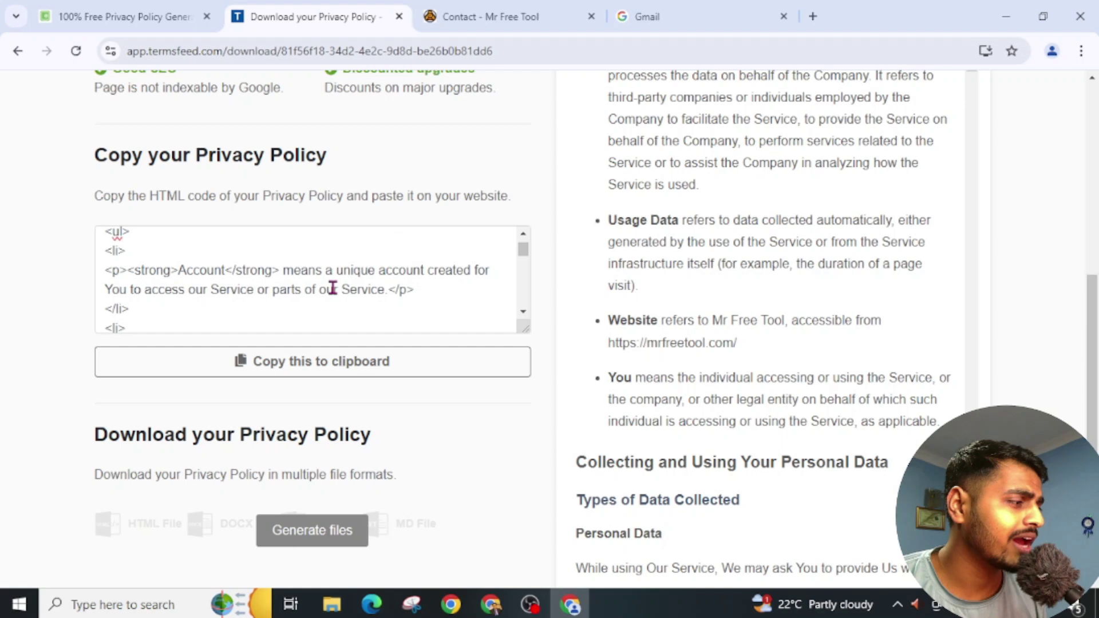
scroll(481, 453, "down", 3)
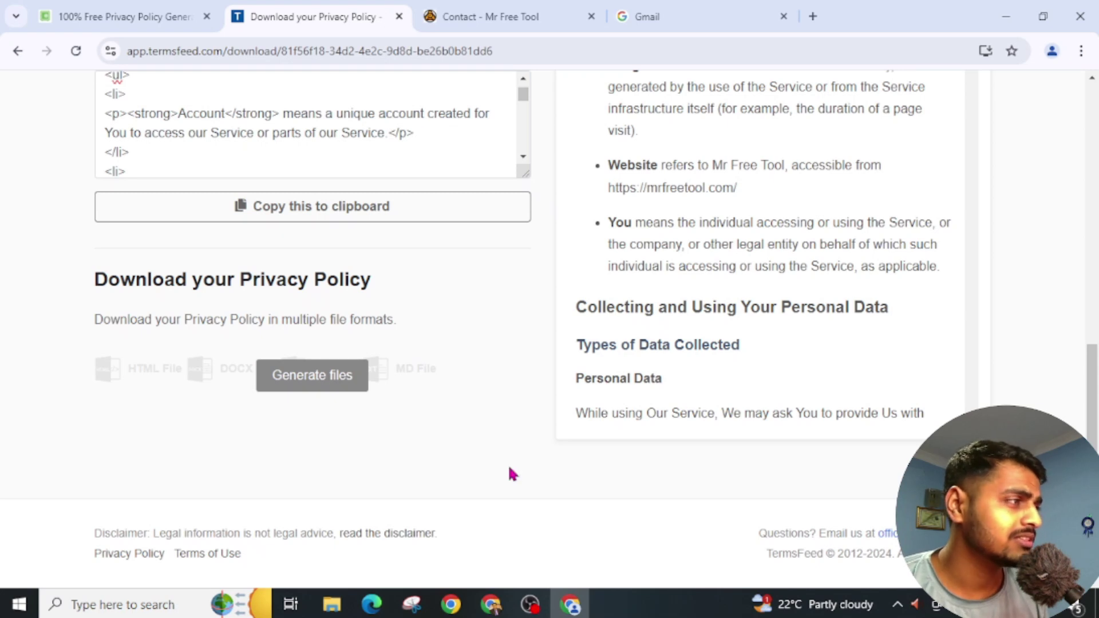
Copy the full policy HTML with the 'Copy this to clipboard' button
scroll(509, 465, "up", 2)
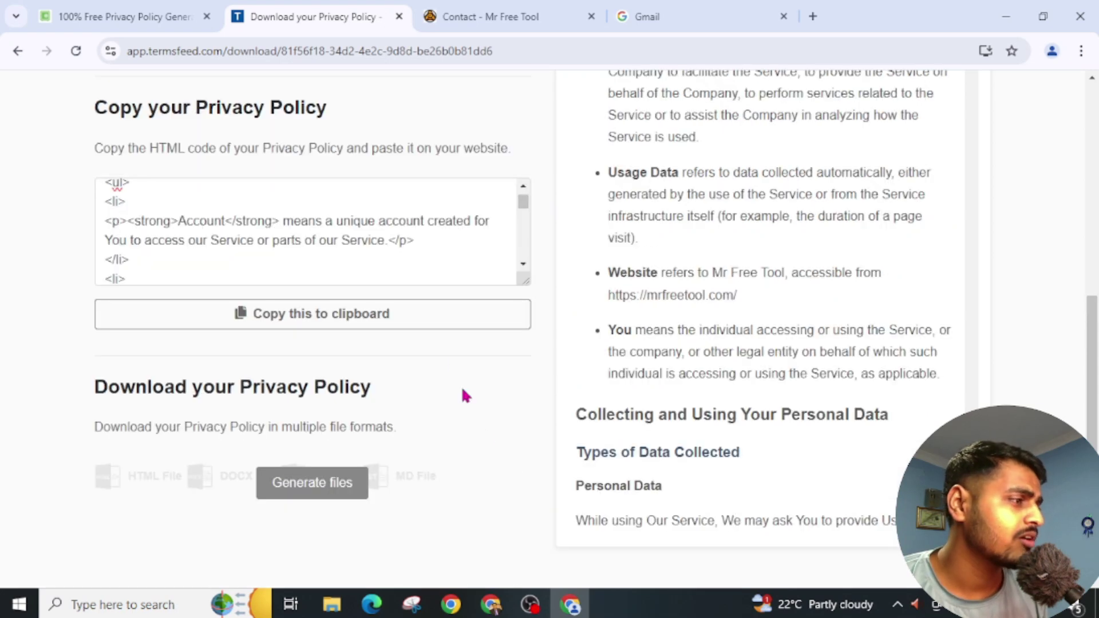
left_click(344, 314)
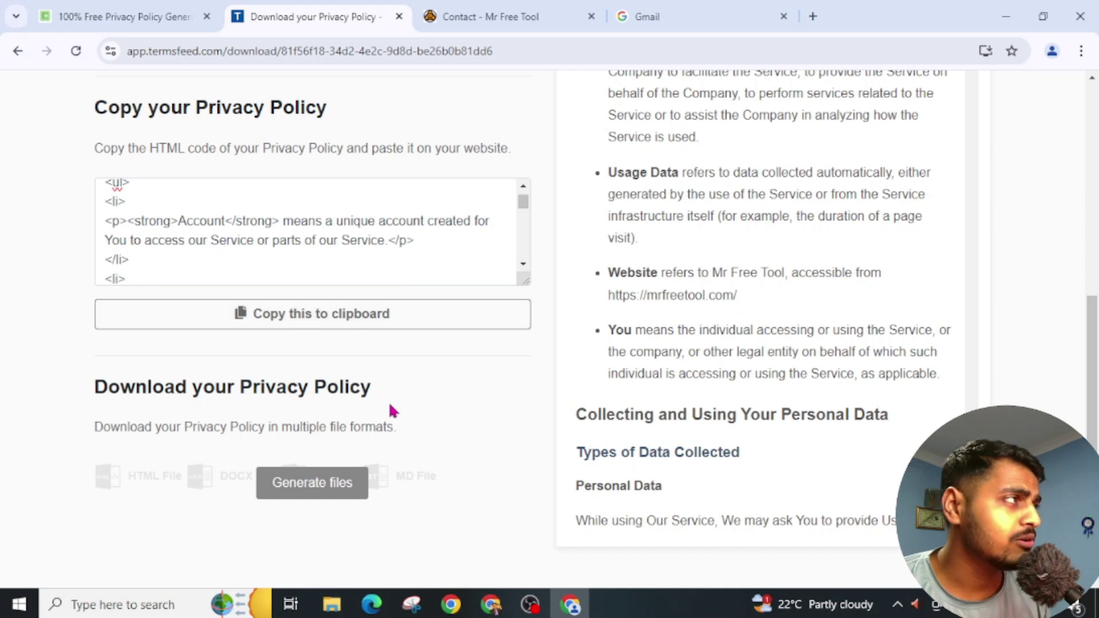